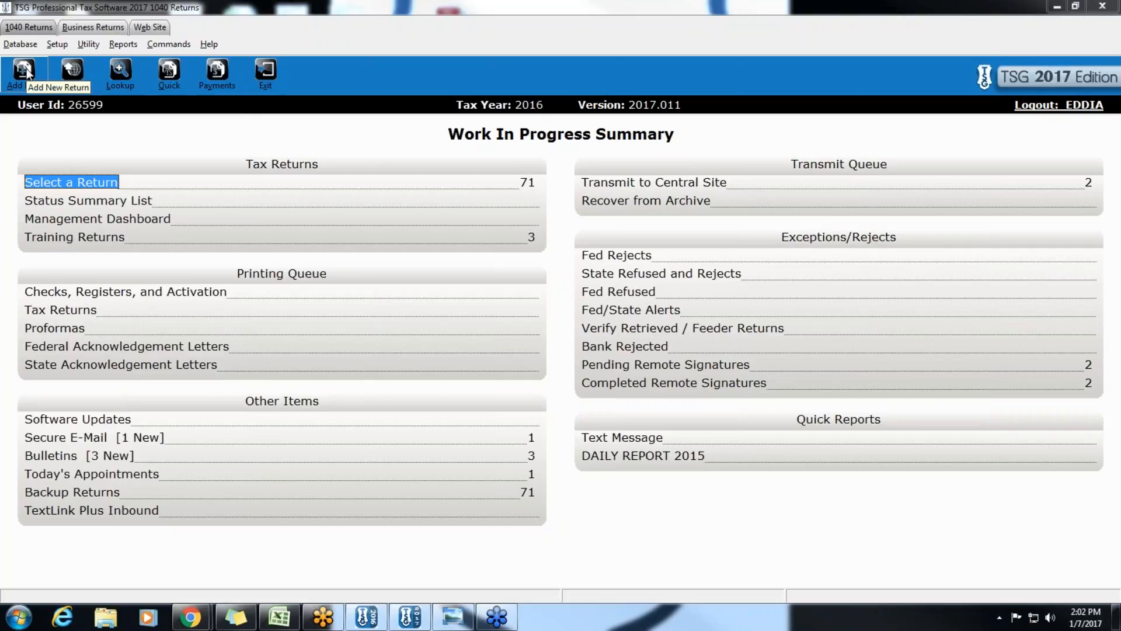
- Search the returns for 'tes' and open the test taxpayer's 1040 return
click(54, 184)
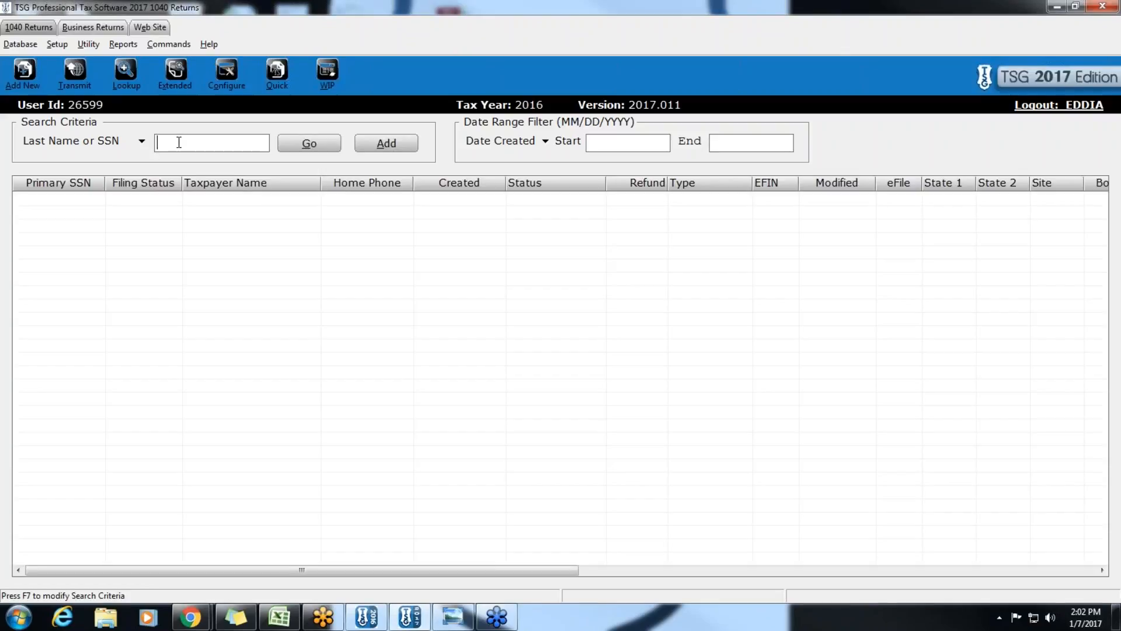
text(tes)
key(Return)
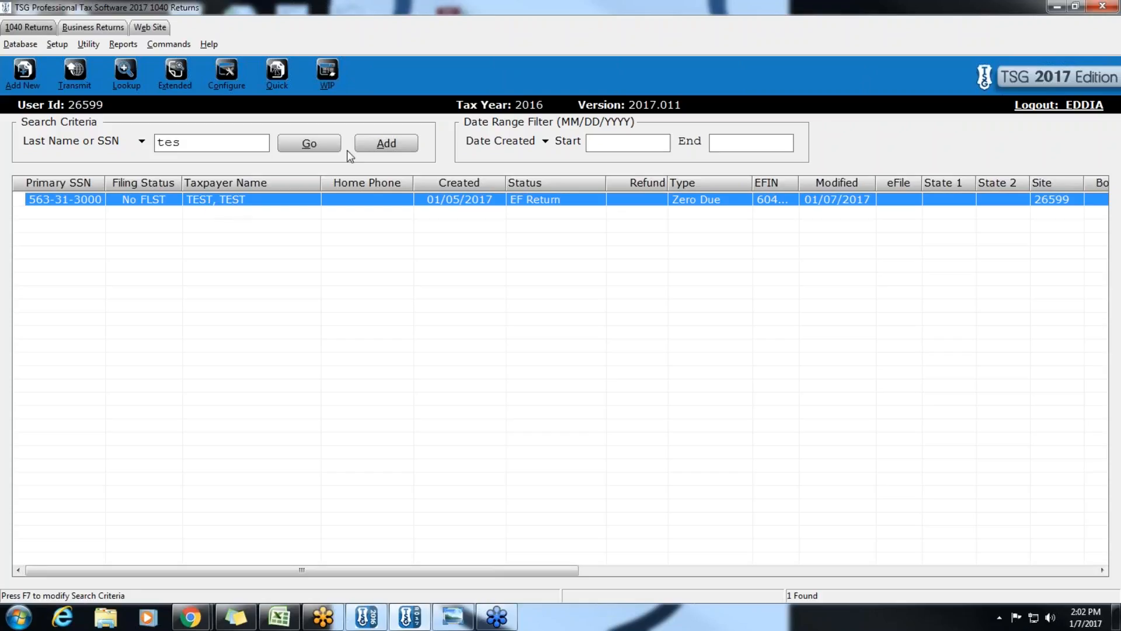
click(210, 145)
click(380, 154)
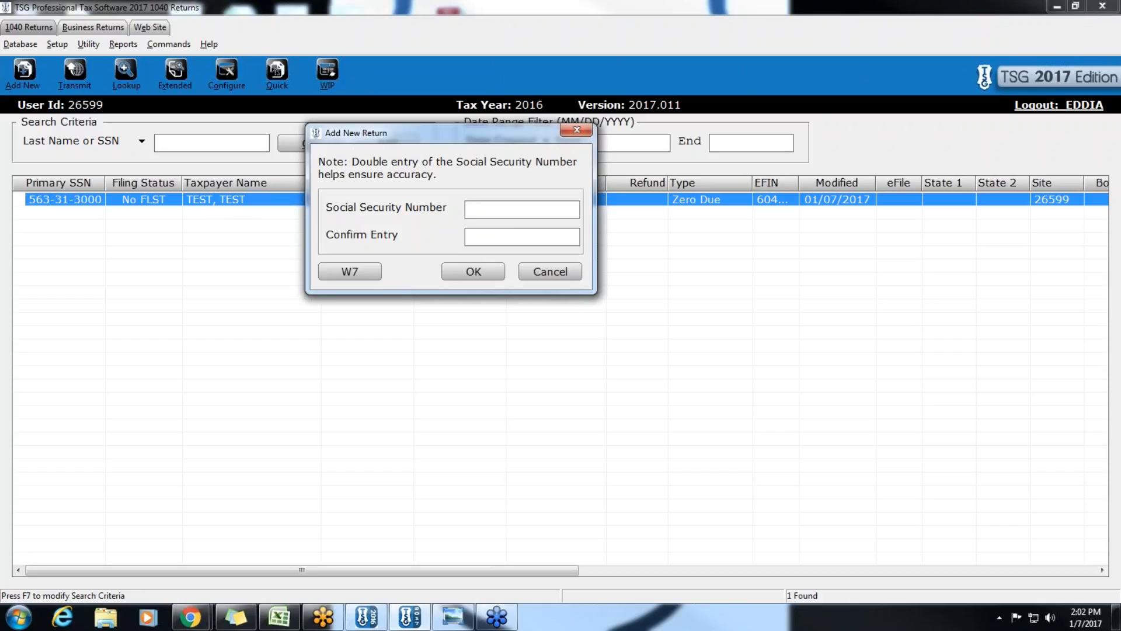
click(576, 131)
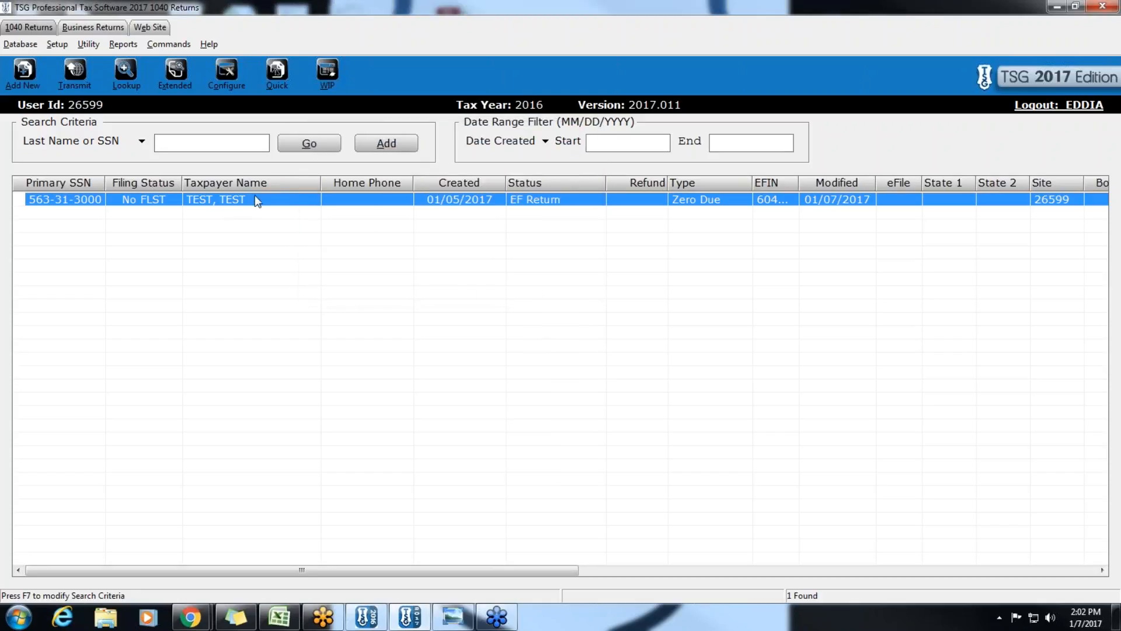
double_click(227, 199)
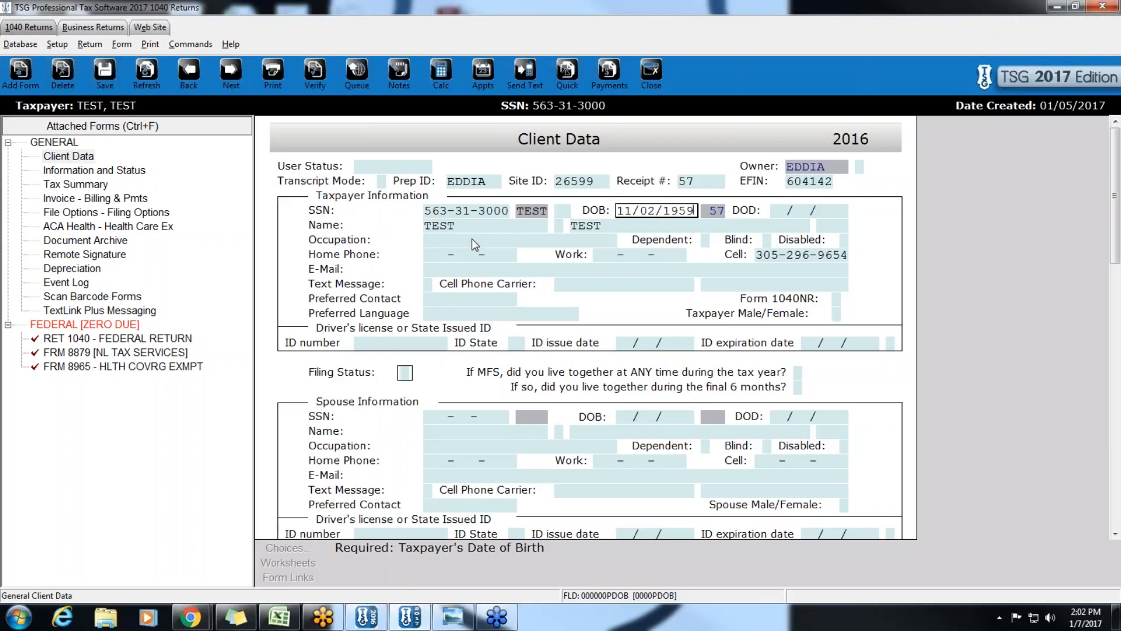
- Replace the taxpayer's date of birth with 11/02/1988 and advance to Occupation
drag(694, 211, 606, 210)
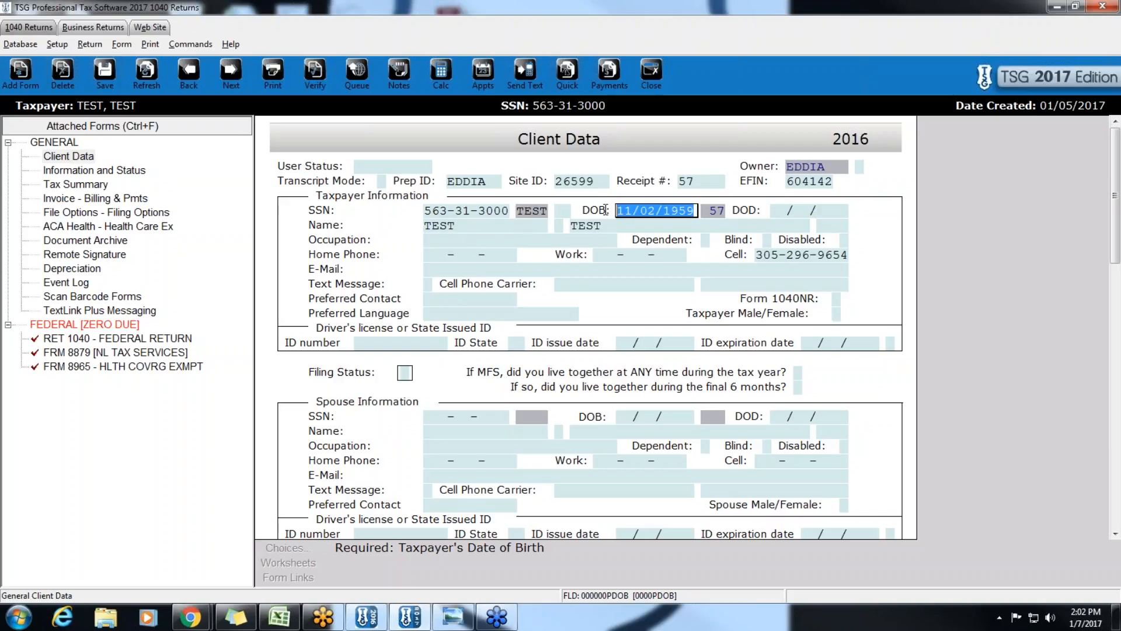
text(11)
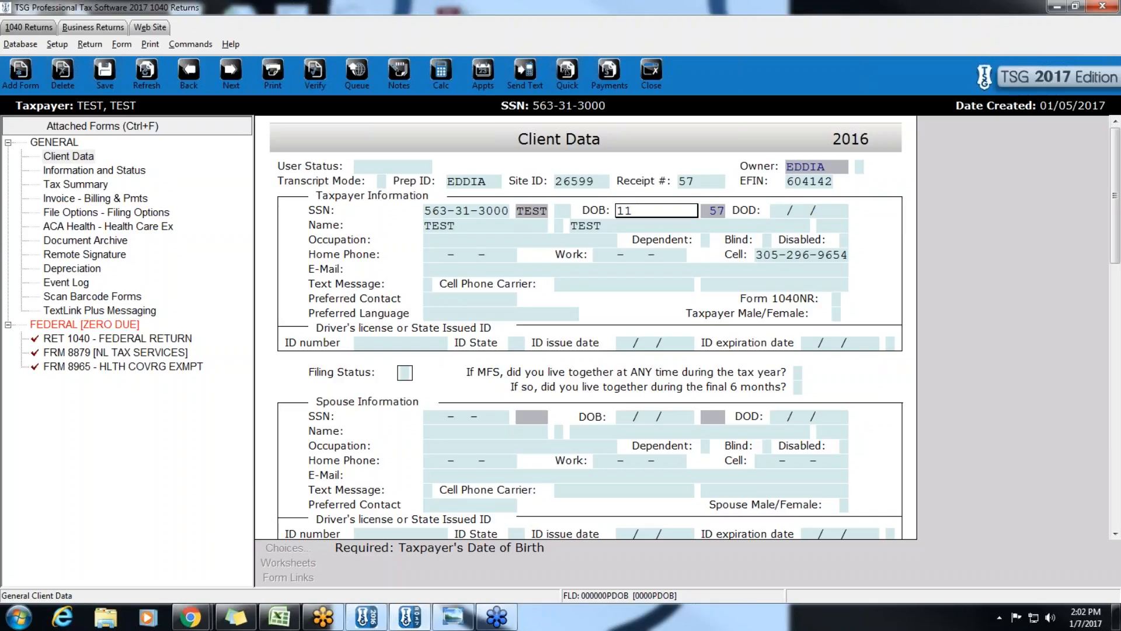
text(/02/1988)
key(Return)
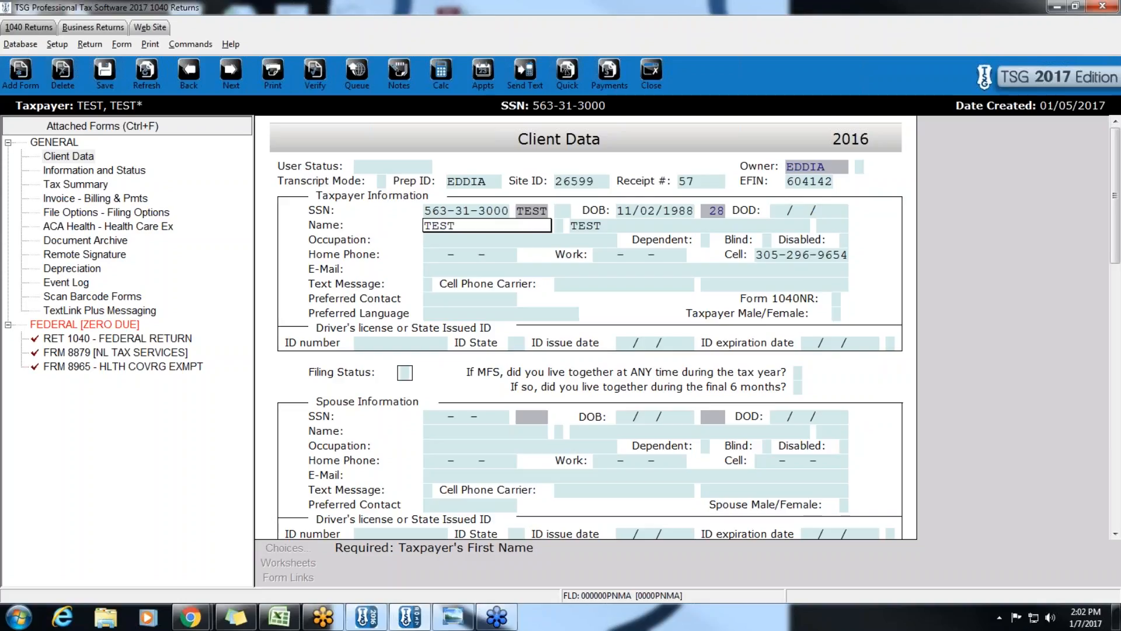
key(Return)
key(Return)
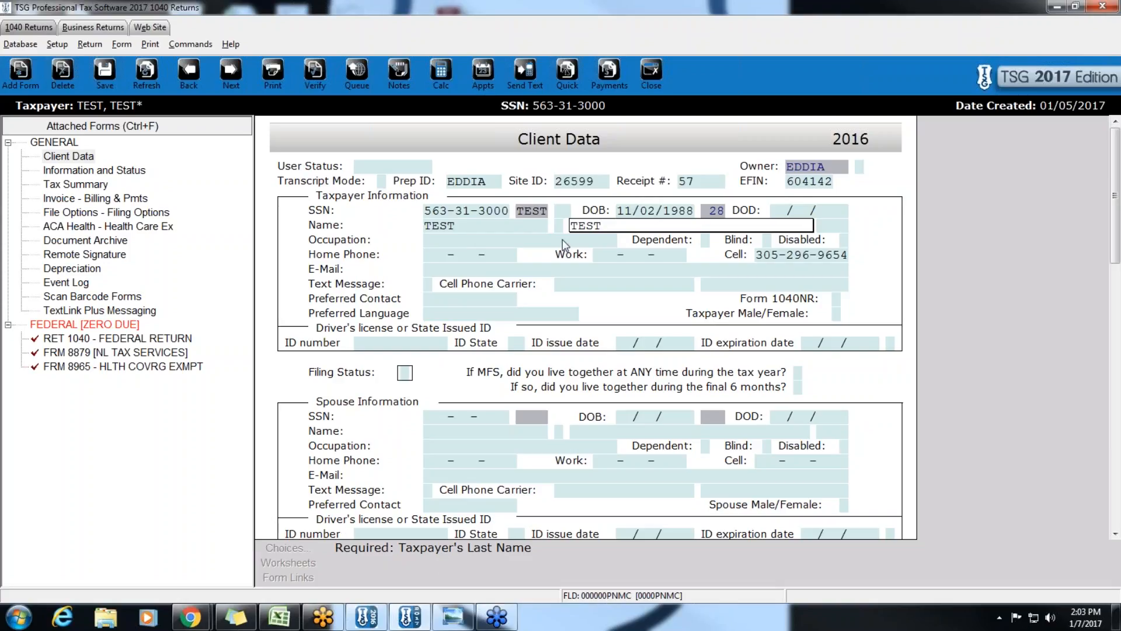
key(Tab)
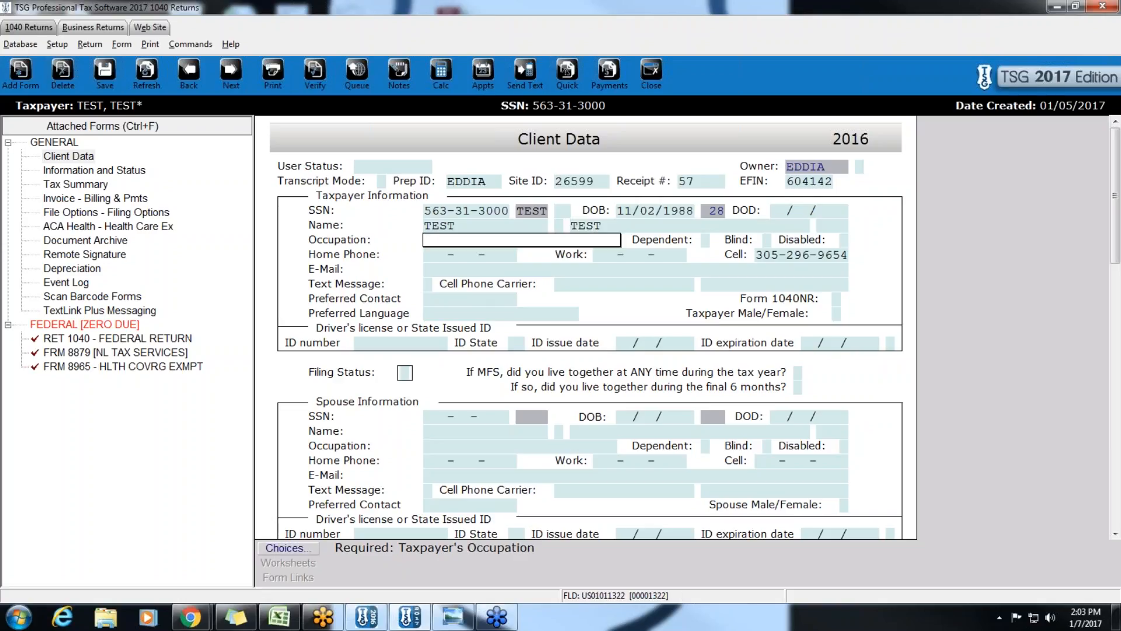
- Enter MANAGER as the taxpayer's occupation
click(282, 547)
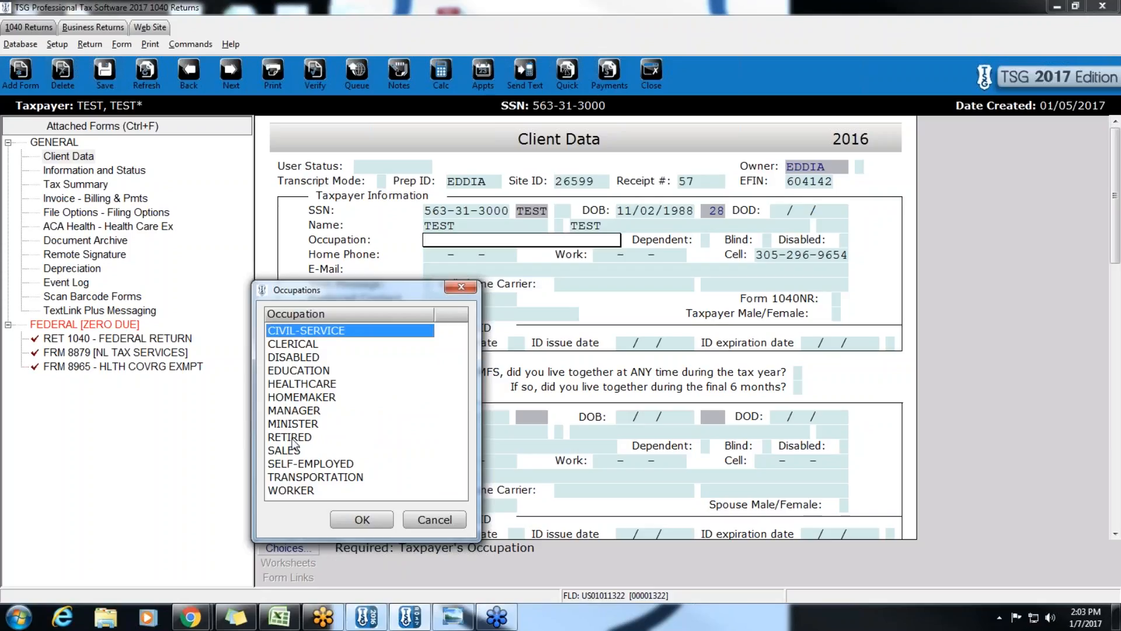
click(469, 290)
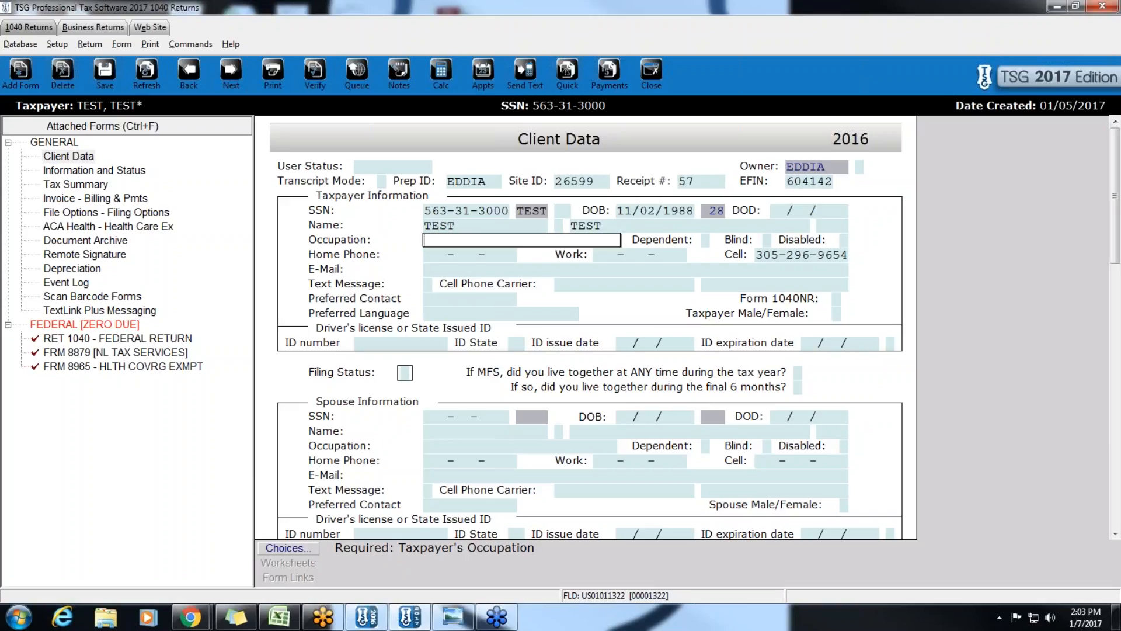
text(MANAGER)
key(Tab)
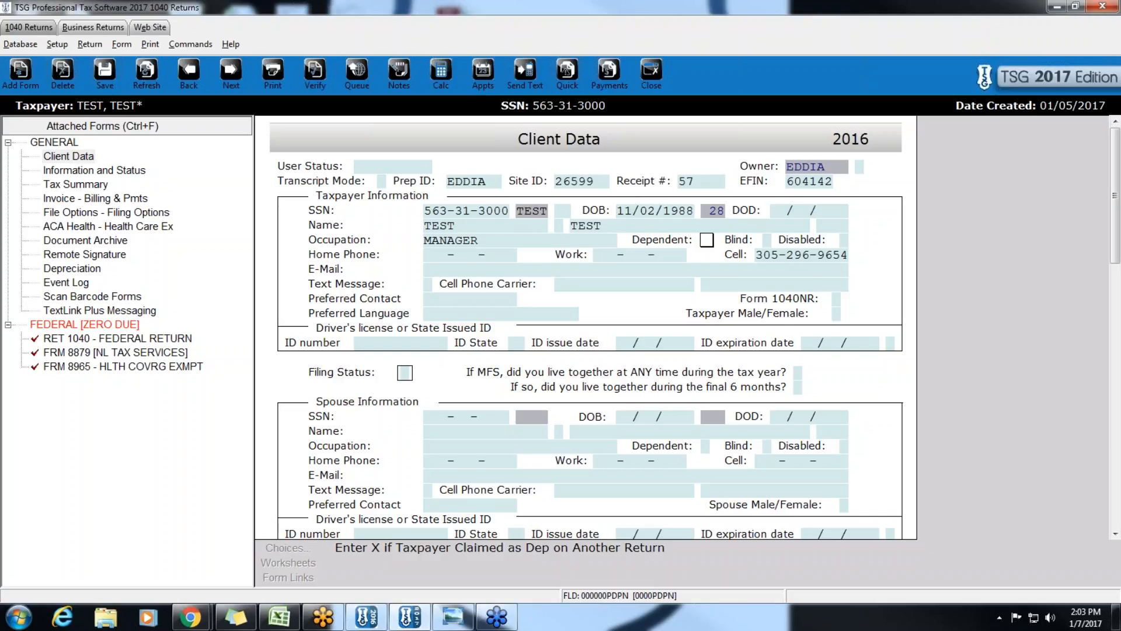
key(Tab)
- Fill in the taxpayer's home, work and cell phone numbers
key(Tab)
key(Tab)
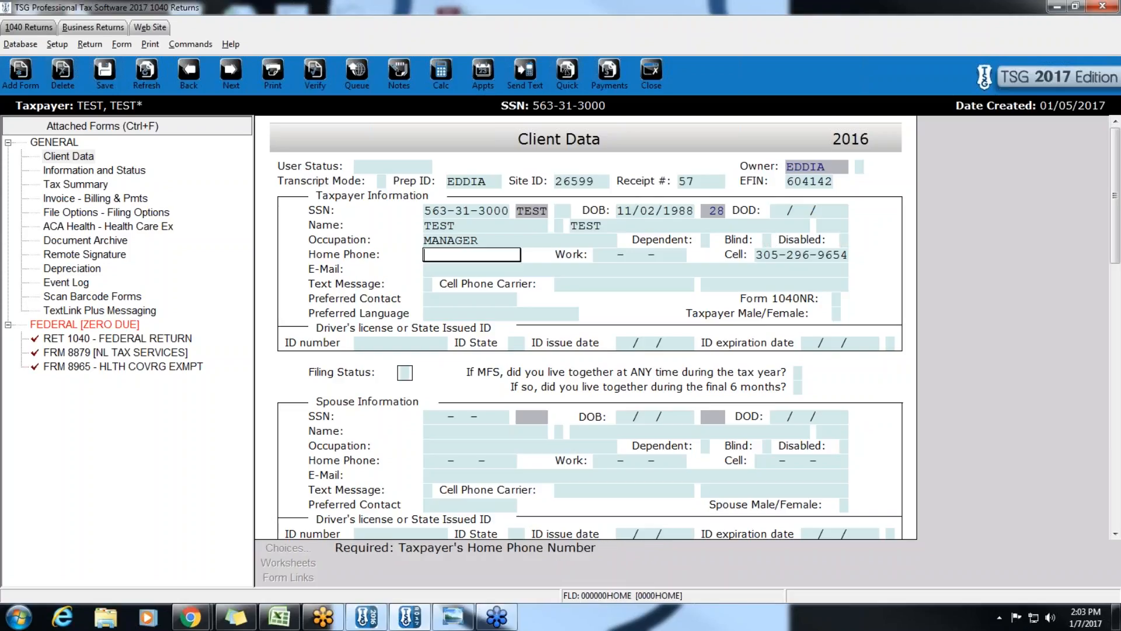
key(Tab)
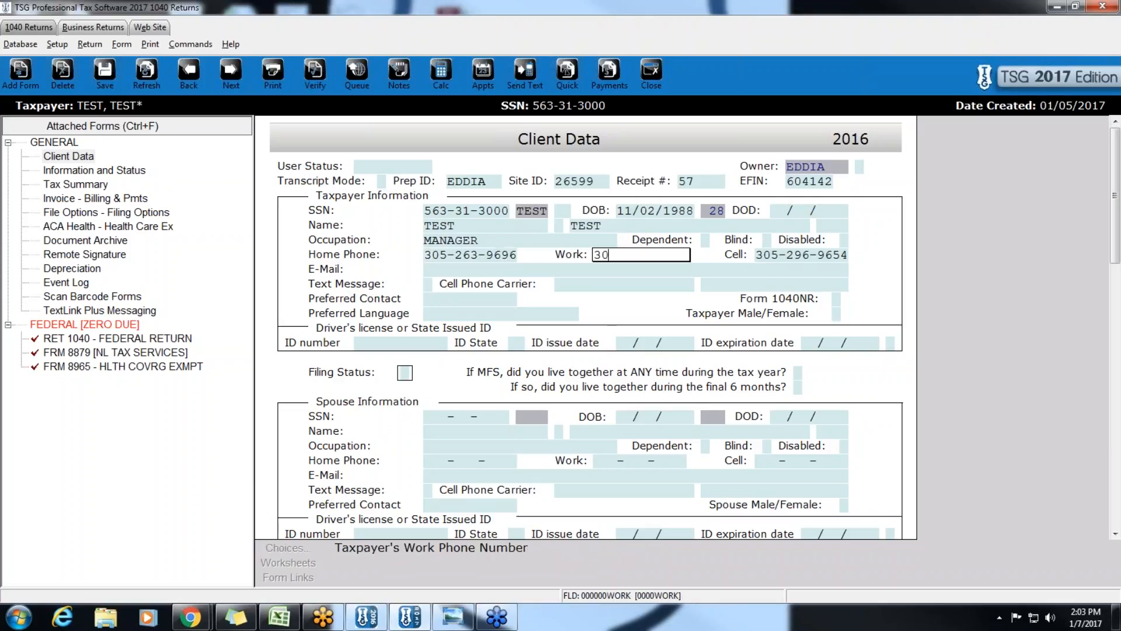
key(Tab)
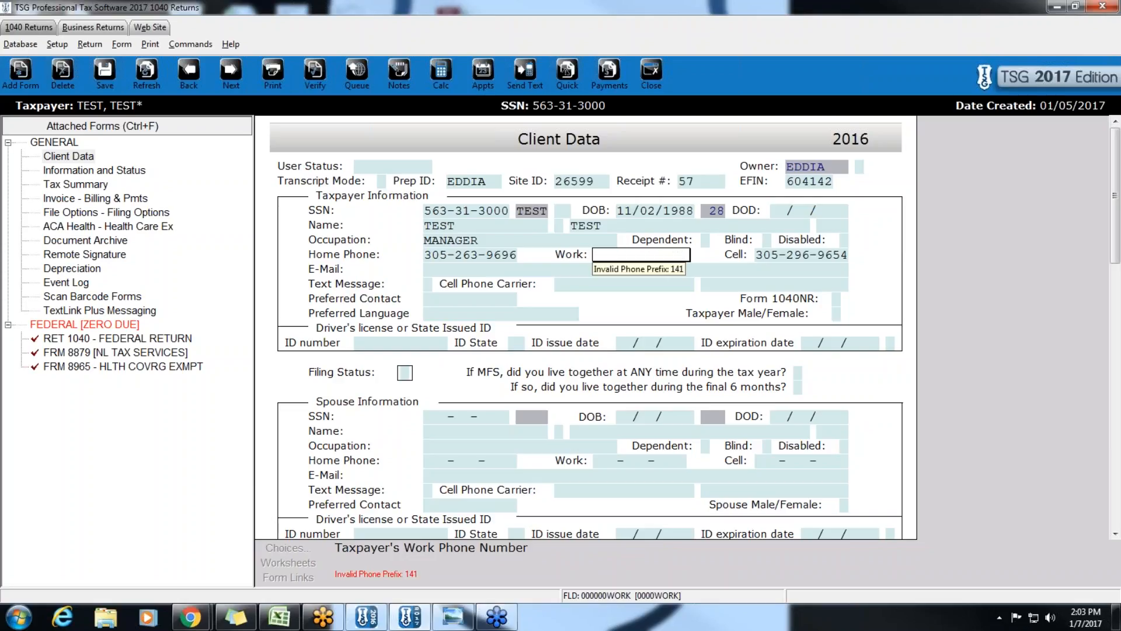
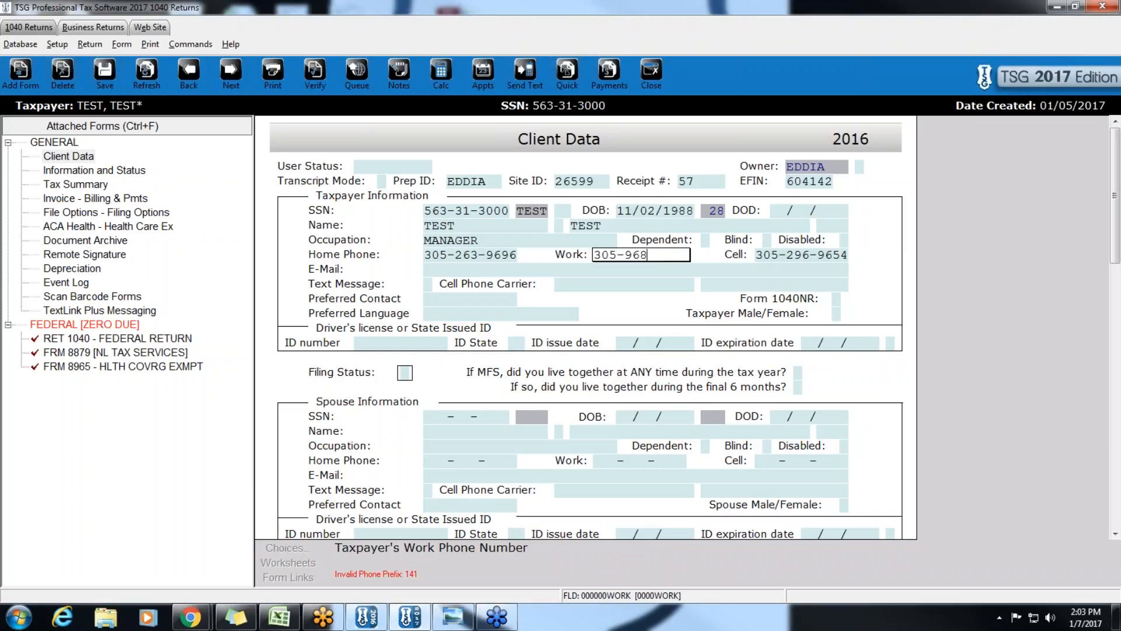
key(Tab)
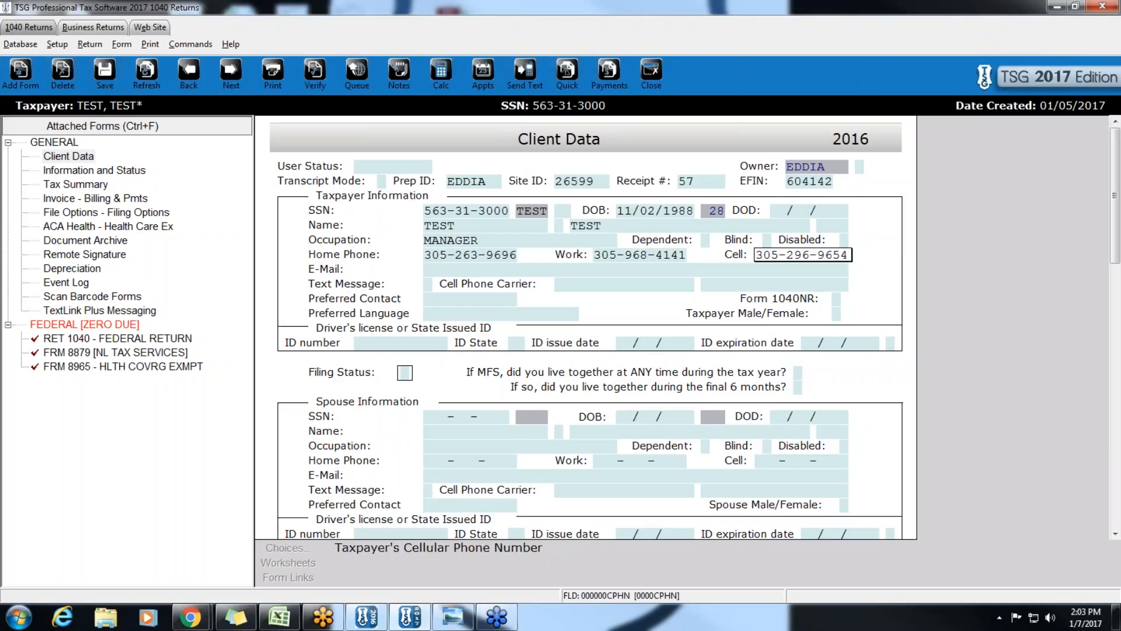
key(Tab)
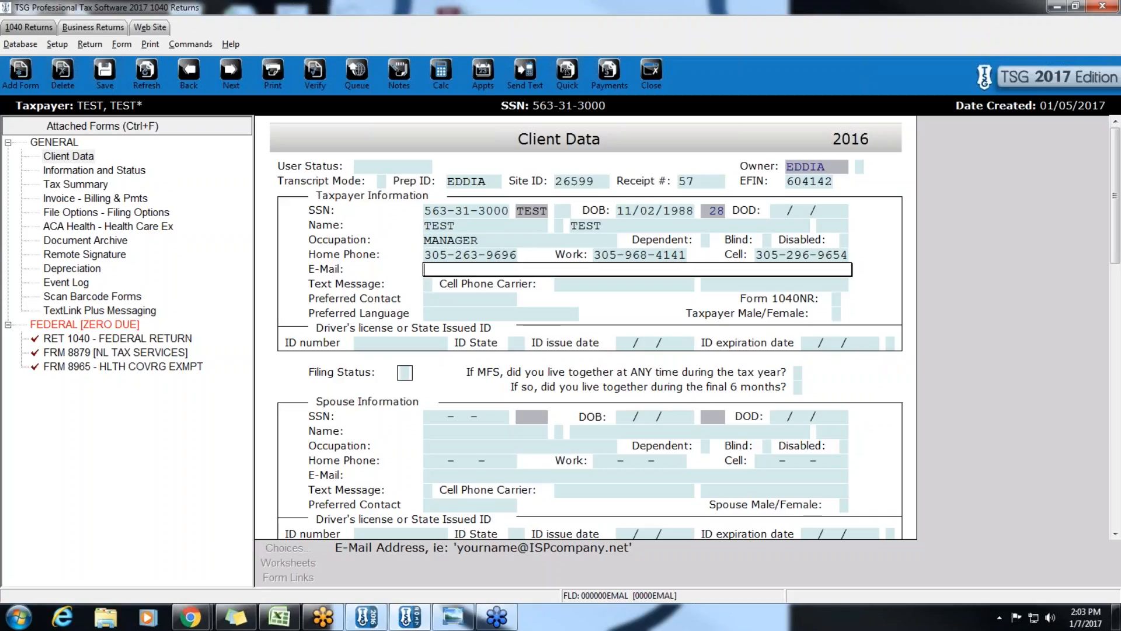
- Enter the taxpayer's e-mail address
key(Tab)
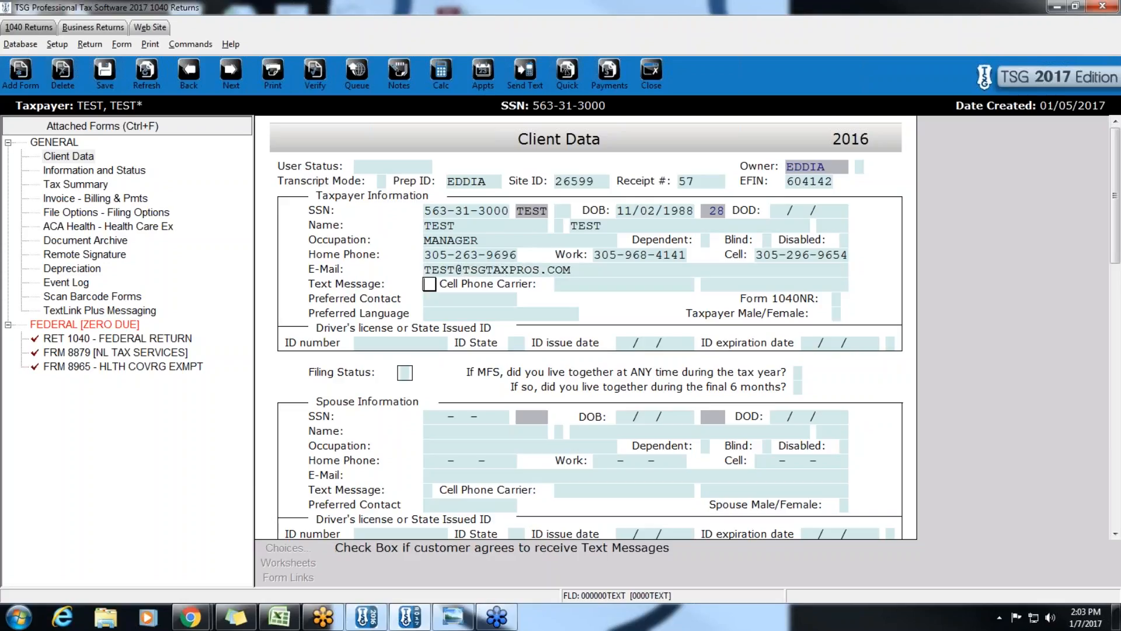
- Mark X to show the taxpayer accepts text messages
key(x)
key(Tab)
scroll(749, 251, down, 1)
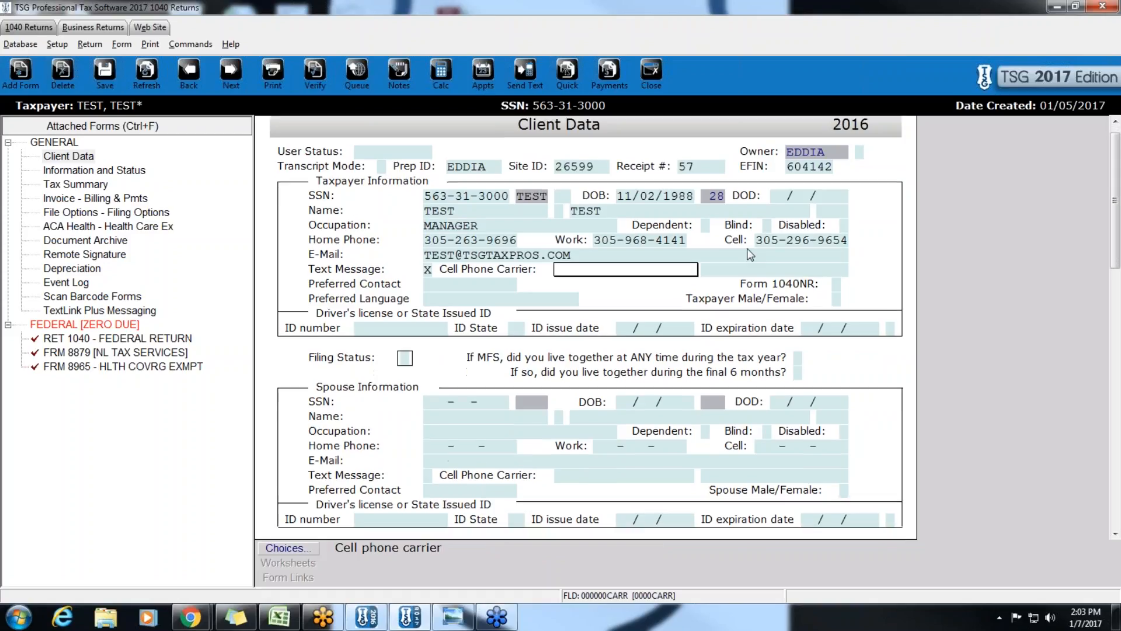
click(796, 244)
key(Tab)
scroll(529, 261, down, 1)
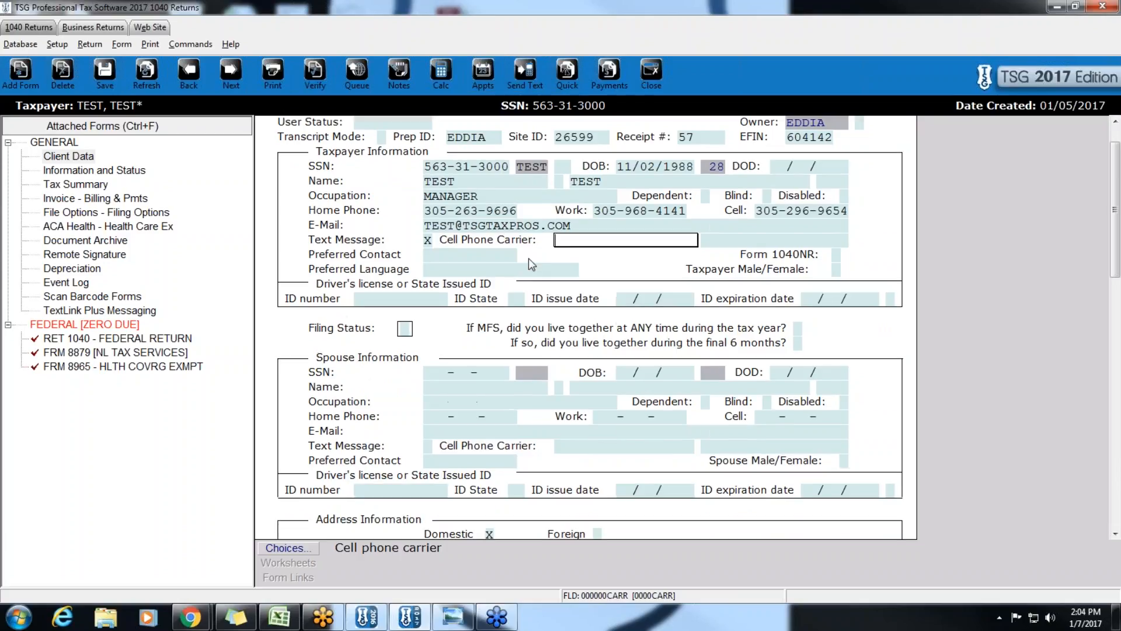
- Enter the taxpayer's ID number, state FL, issue date 01/01/2001 and expiration 01/02/2018
click(398, 299)
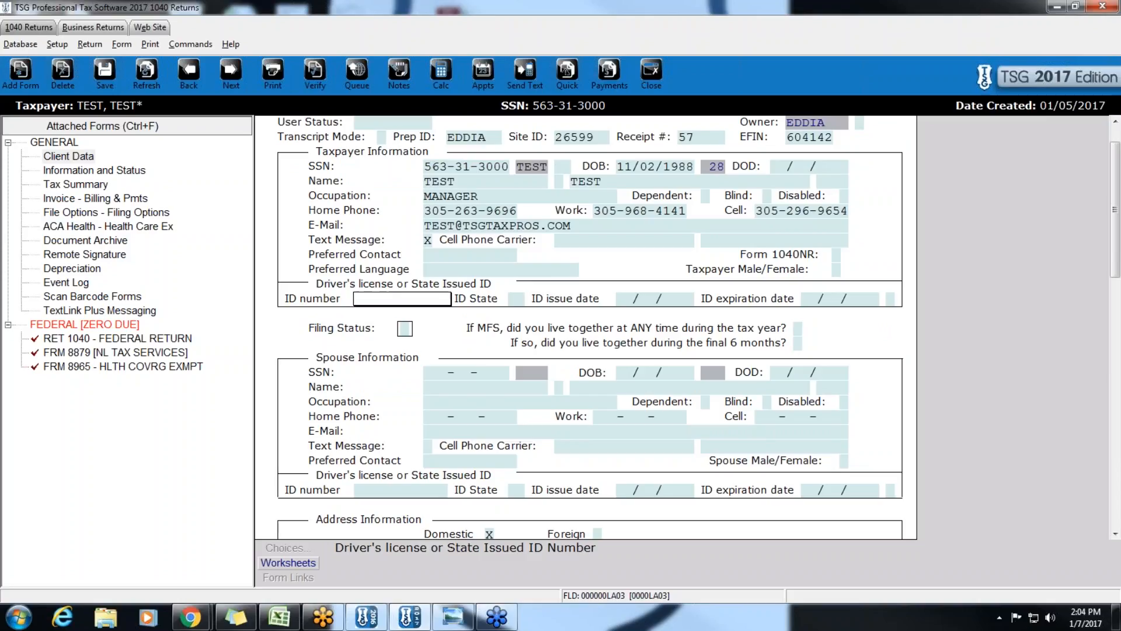
text(T1231321321)
key(Tab)
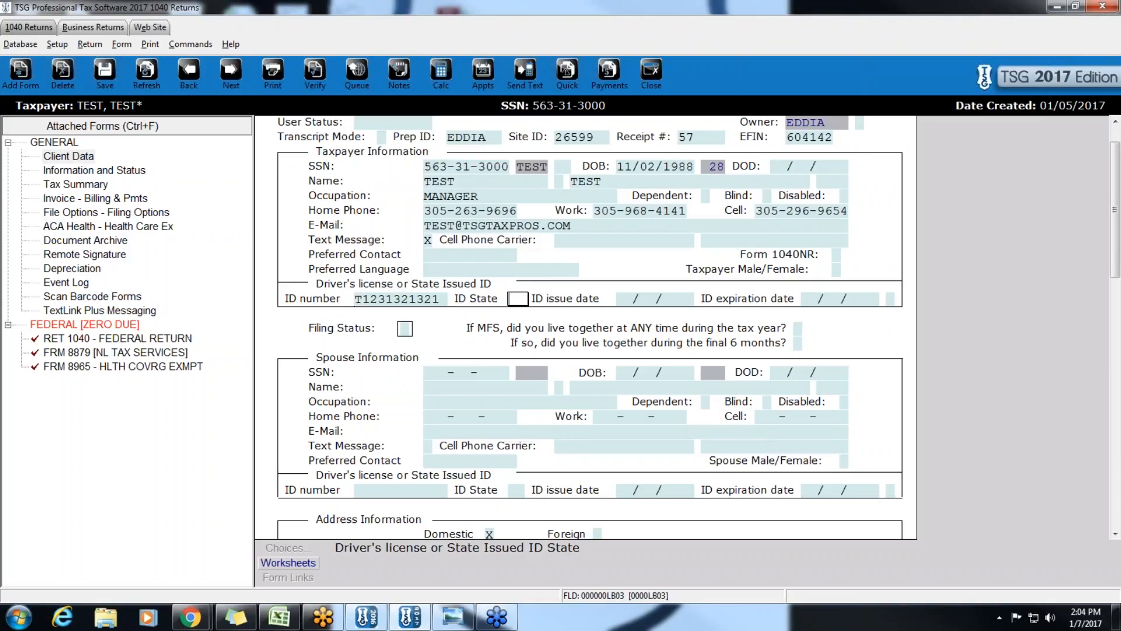
text(FL)
key(Tab)
text(0)
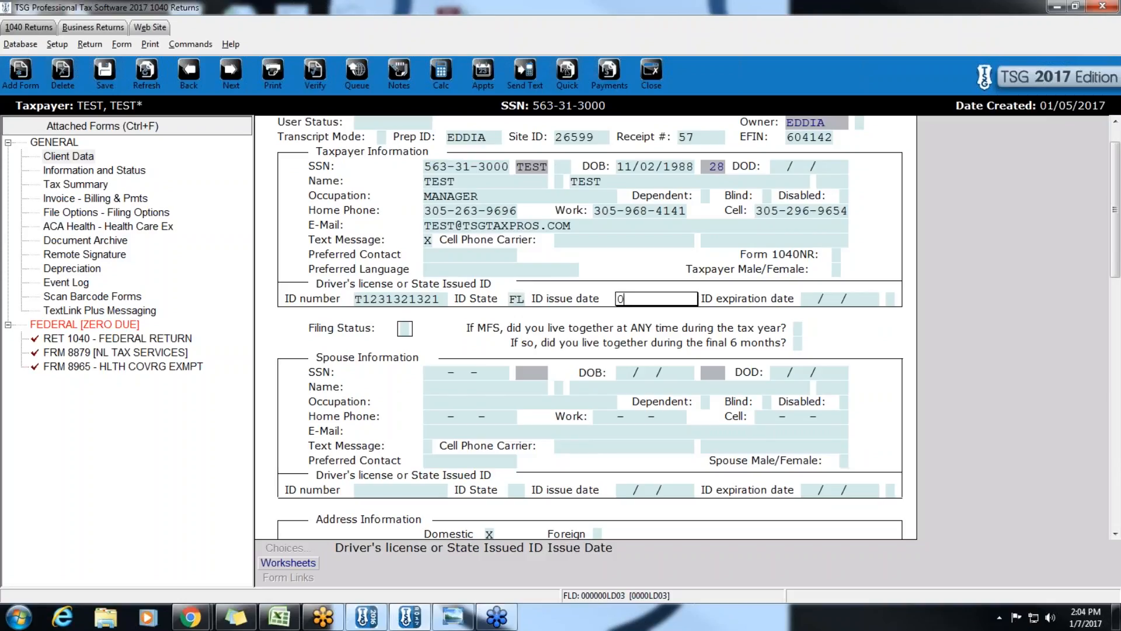
text(1/01/2001)
key(Tab)
text(01)
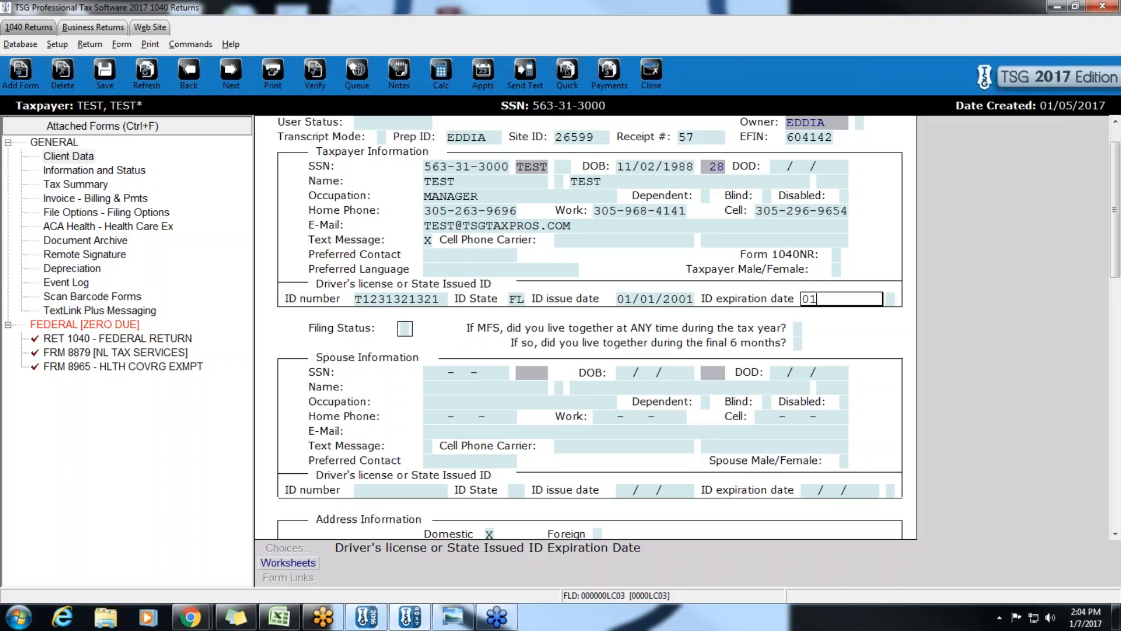
text(/02/2018)
key(Tab)
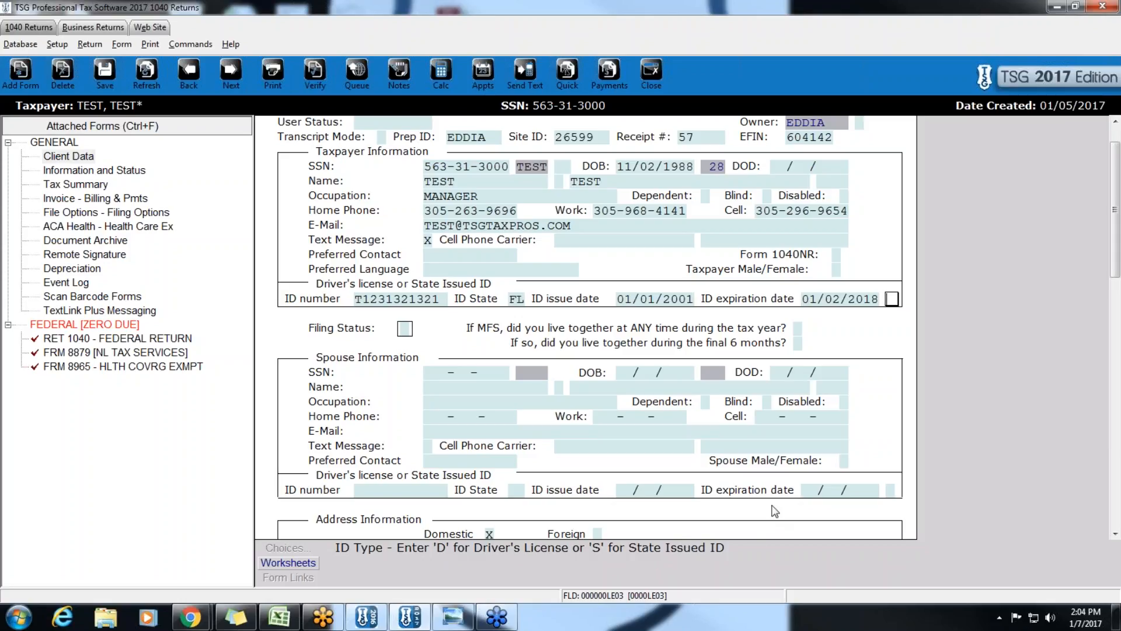
- Set ID type D and filing status 1 (Single)
text(D)
key(Tab)
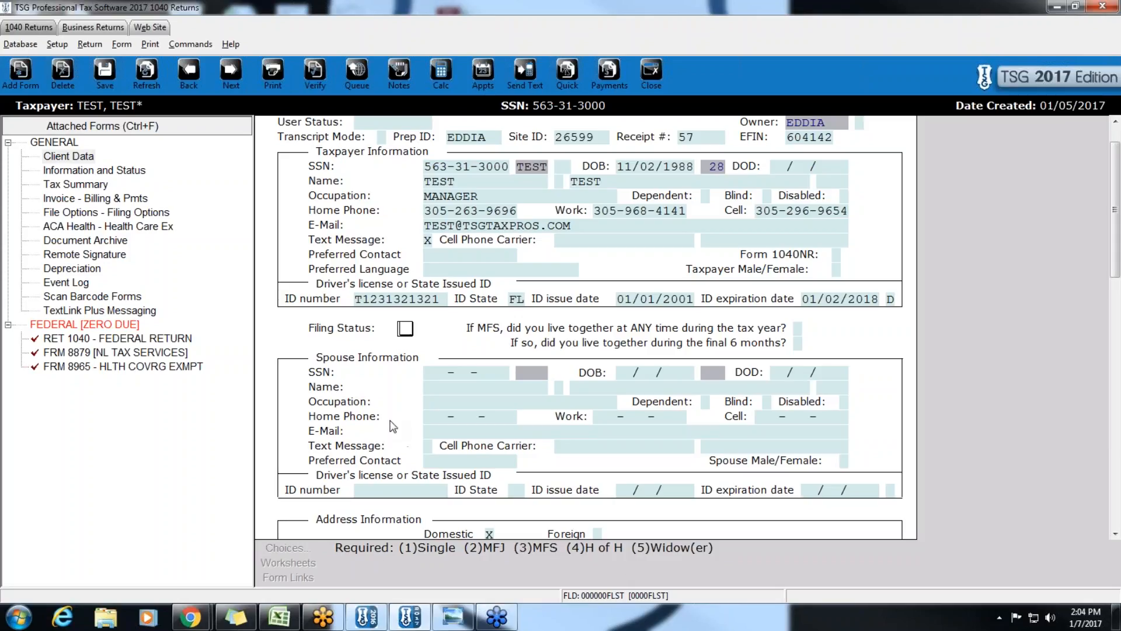
text(1)
key(Return)
scroll(390, 425, down, 1)
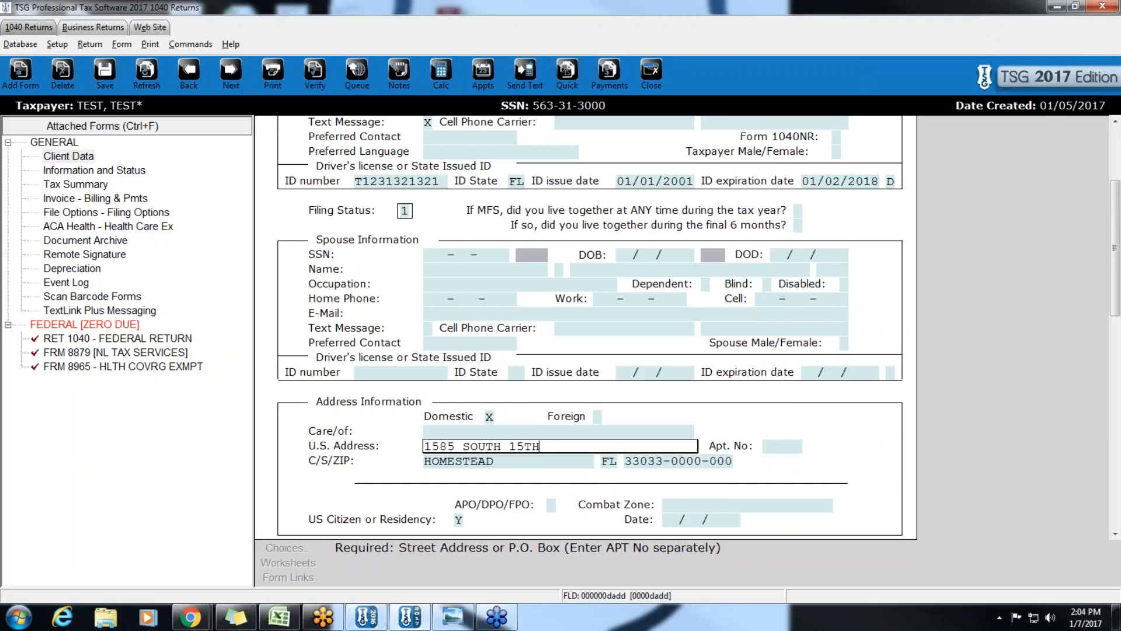
scroll(590, 327, down, 3)
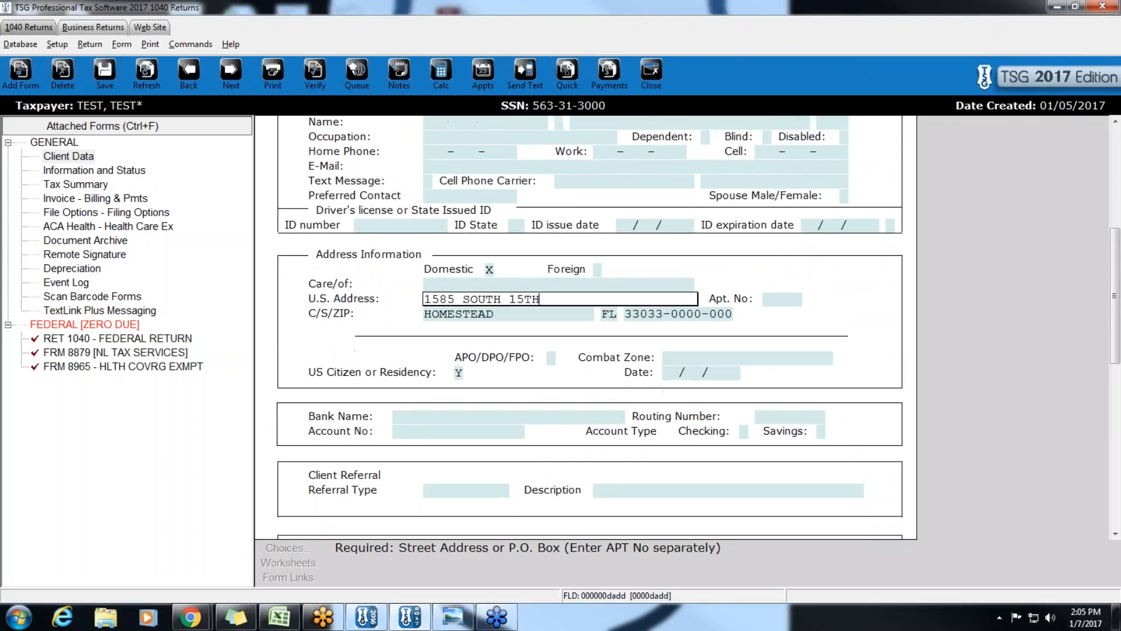
click(415, 417)
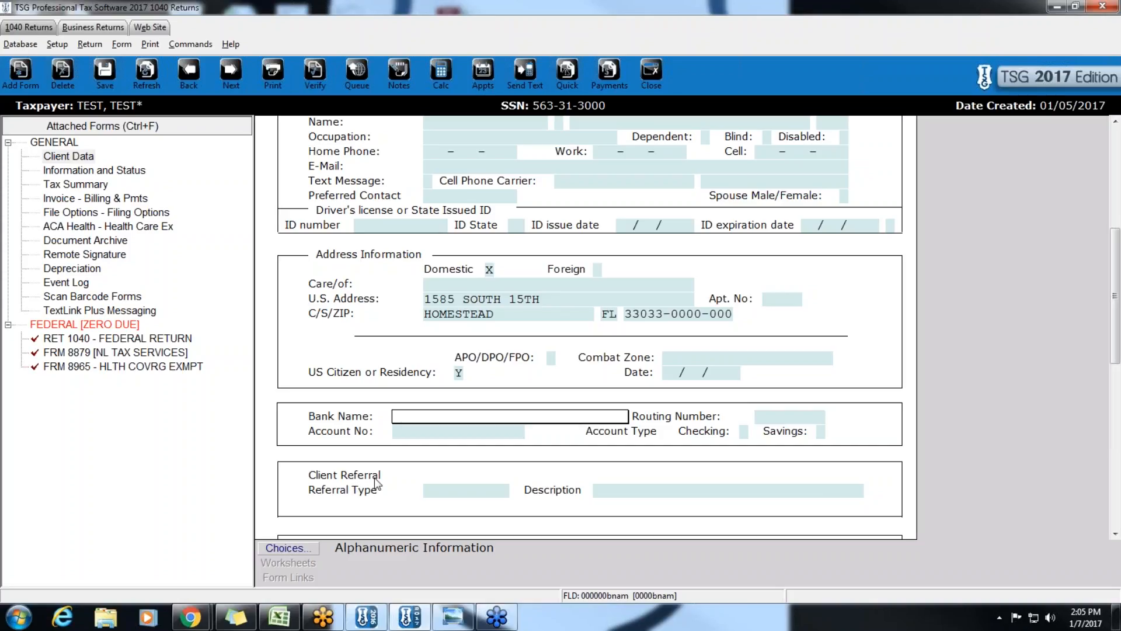
click(770, 415)
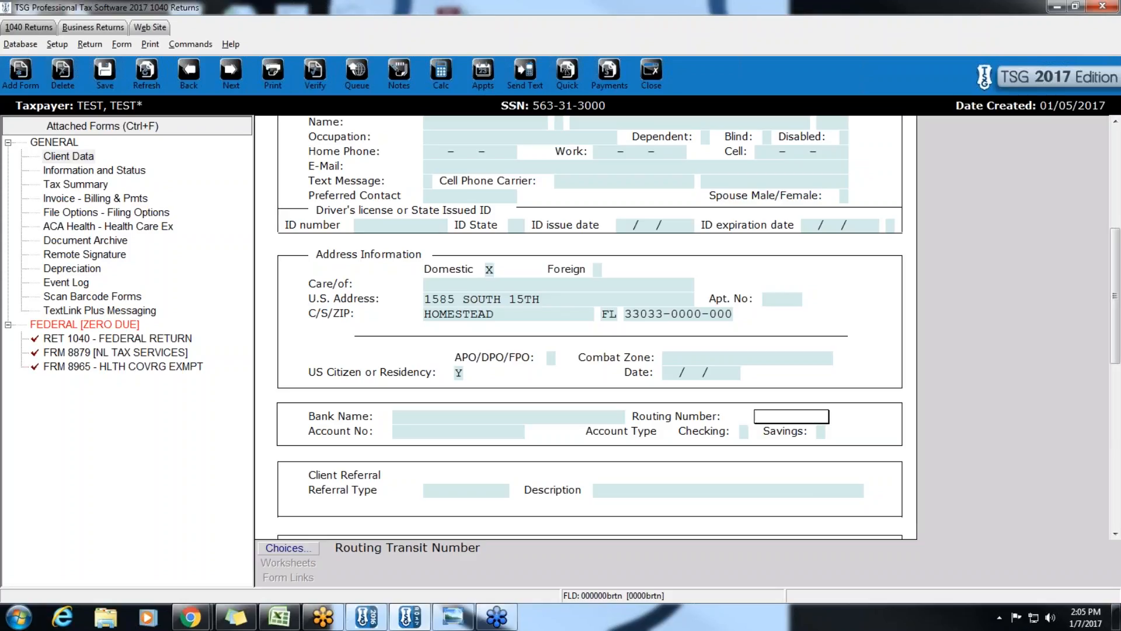
key(Return)
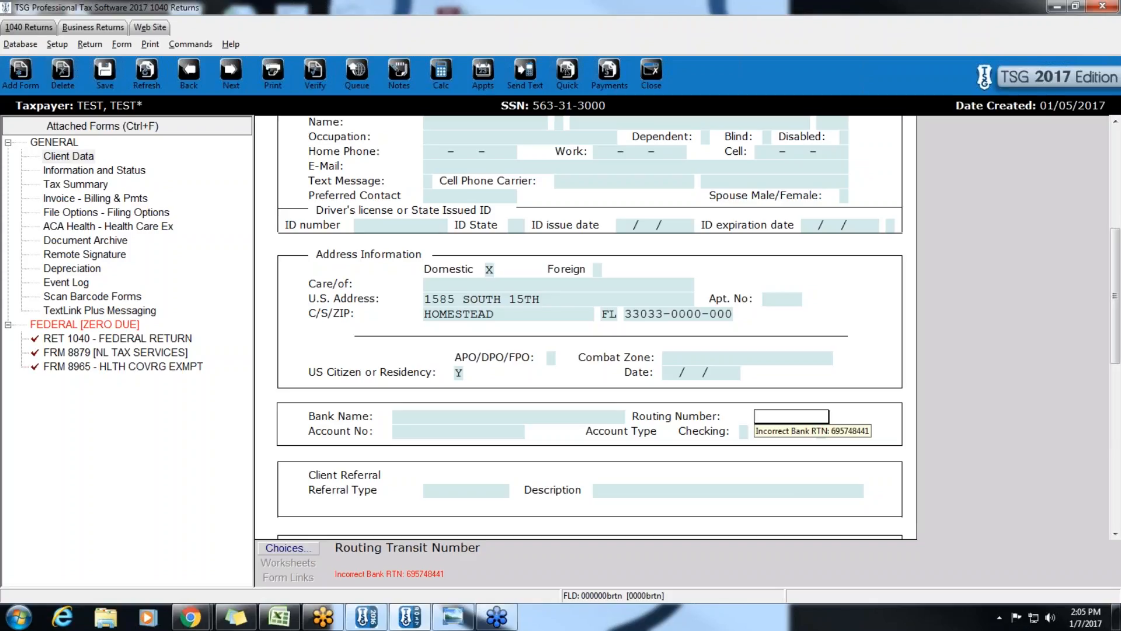
click(405, 415)
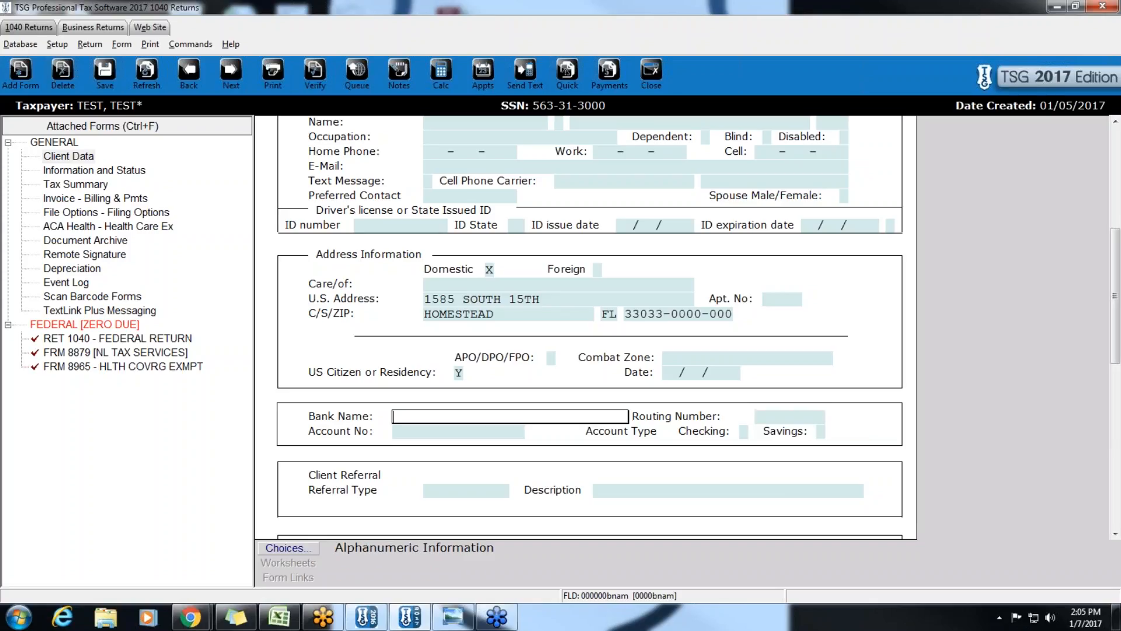
- Choose 1ST NATIONAL BANK, enter and confirm the account number, and mark it Checking
click(304, 549)
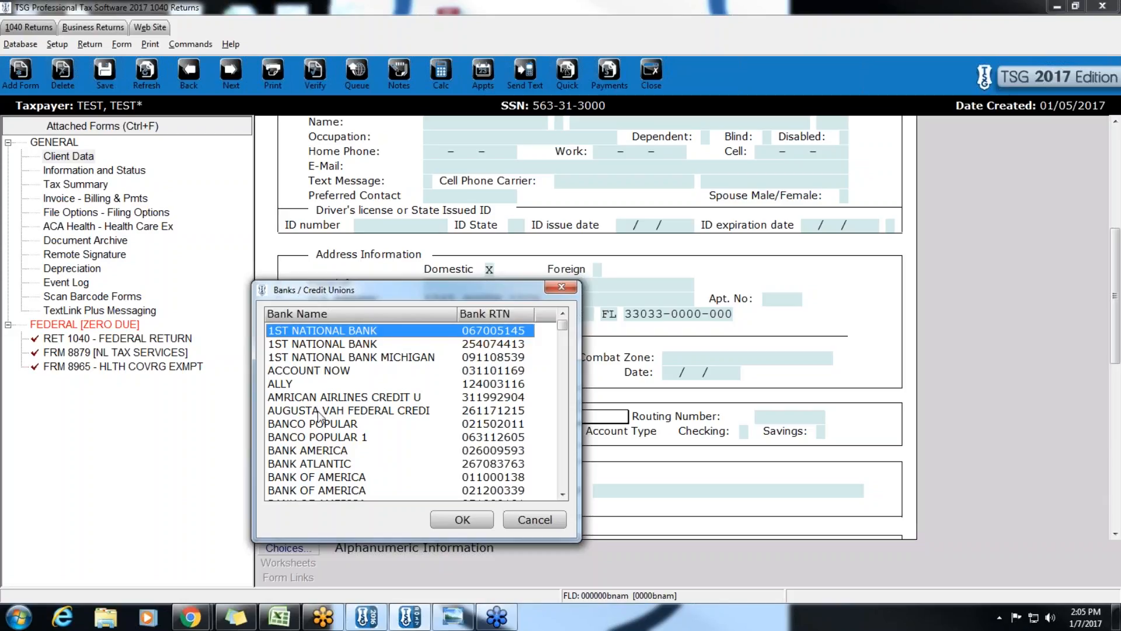
double_click(298, 333)
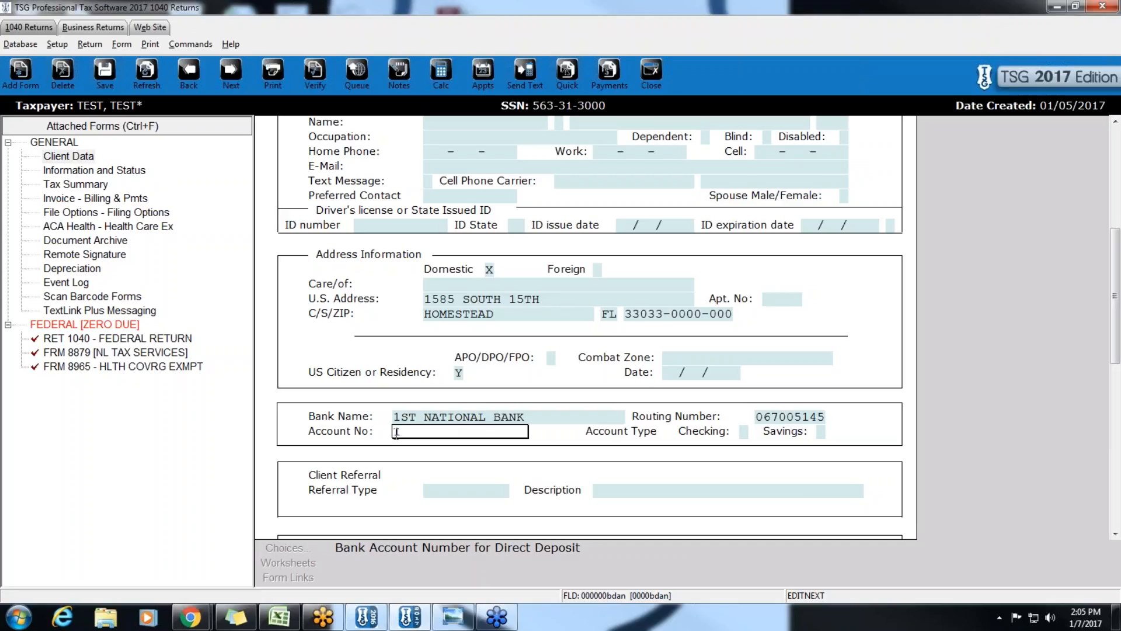
text(2345)
key(Return)
text(1)
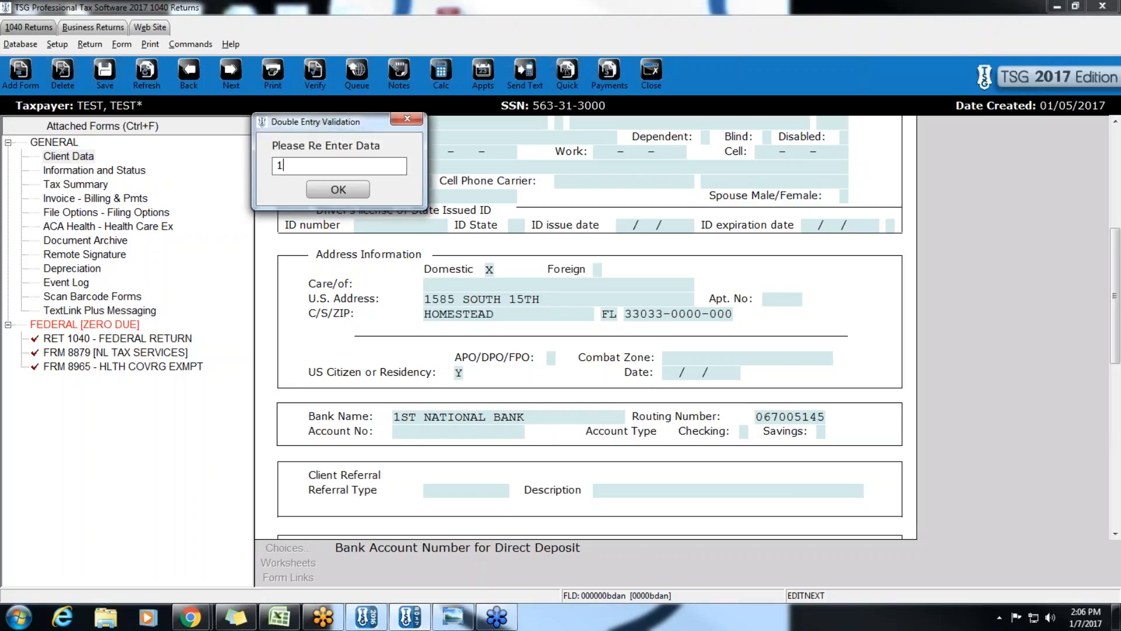
text(2345)
key(Return)
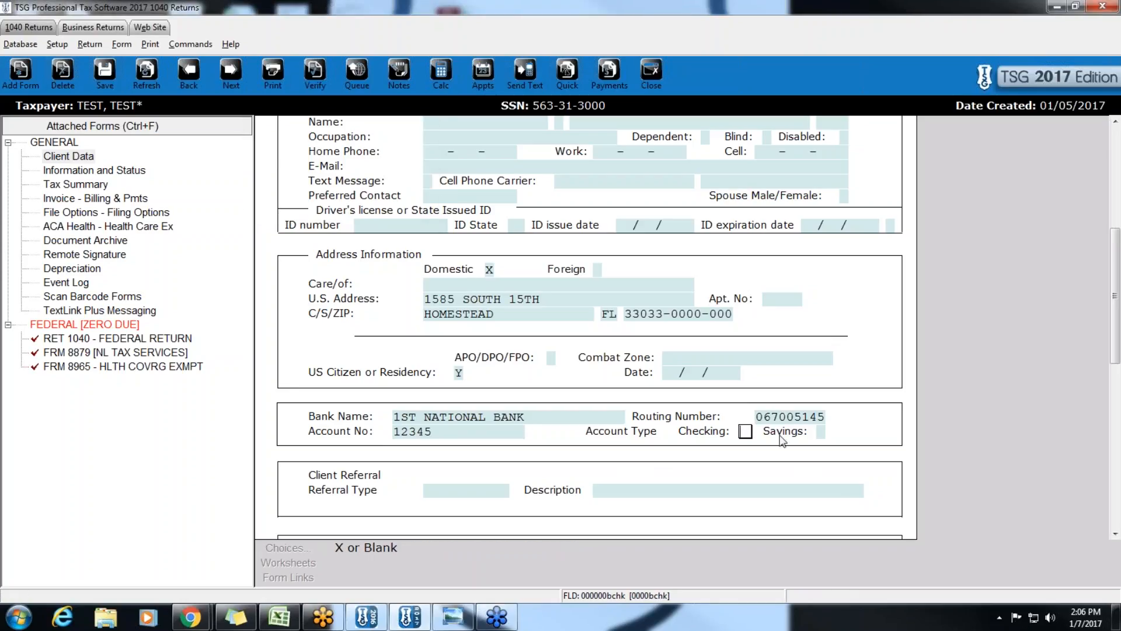
text(X)
key(Return)
- Pick FACEBOOK from the referral choices as type and confirm FACEBOOK as description
scroll(782, 439, down, 1)
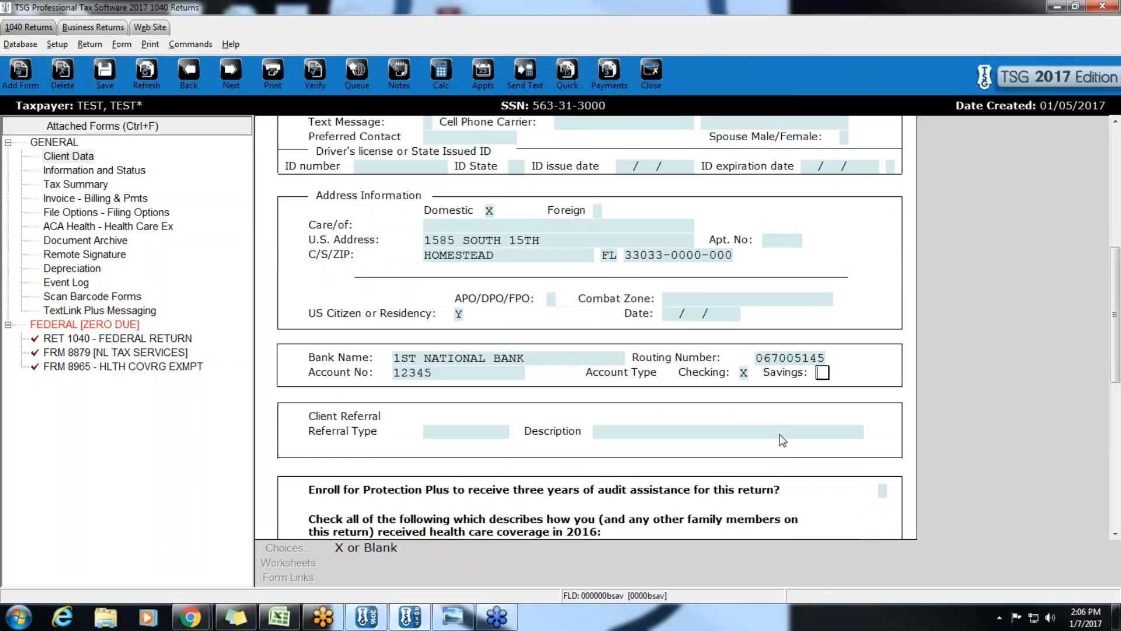
click(465, 433)
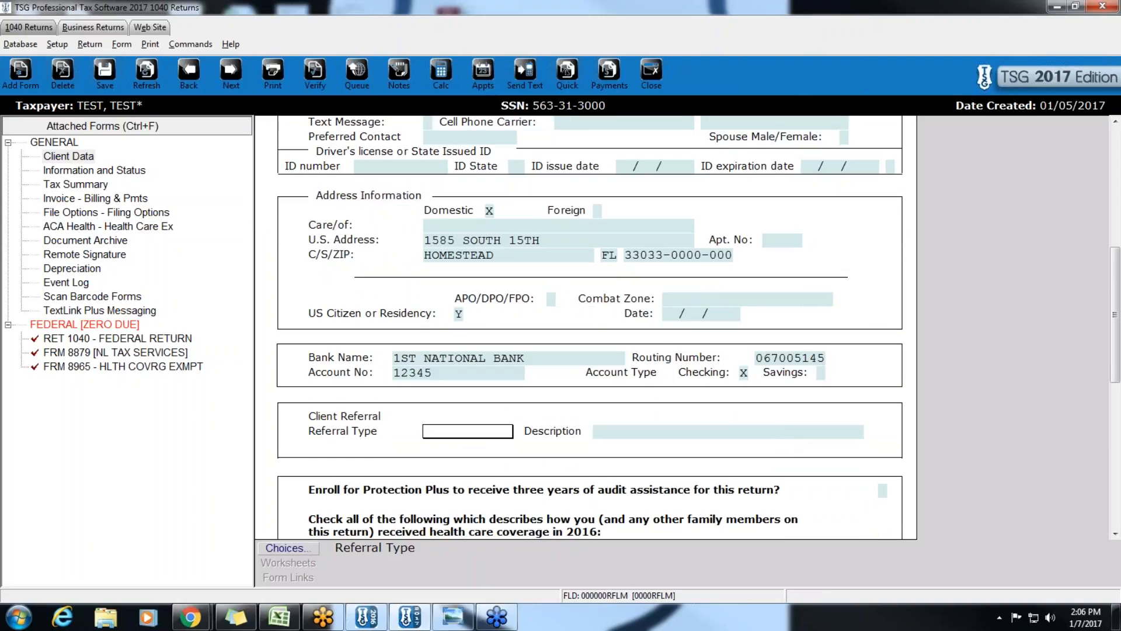
click(284, 548)
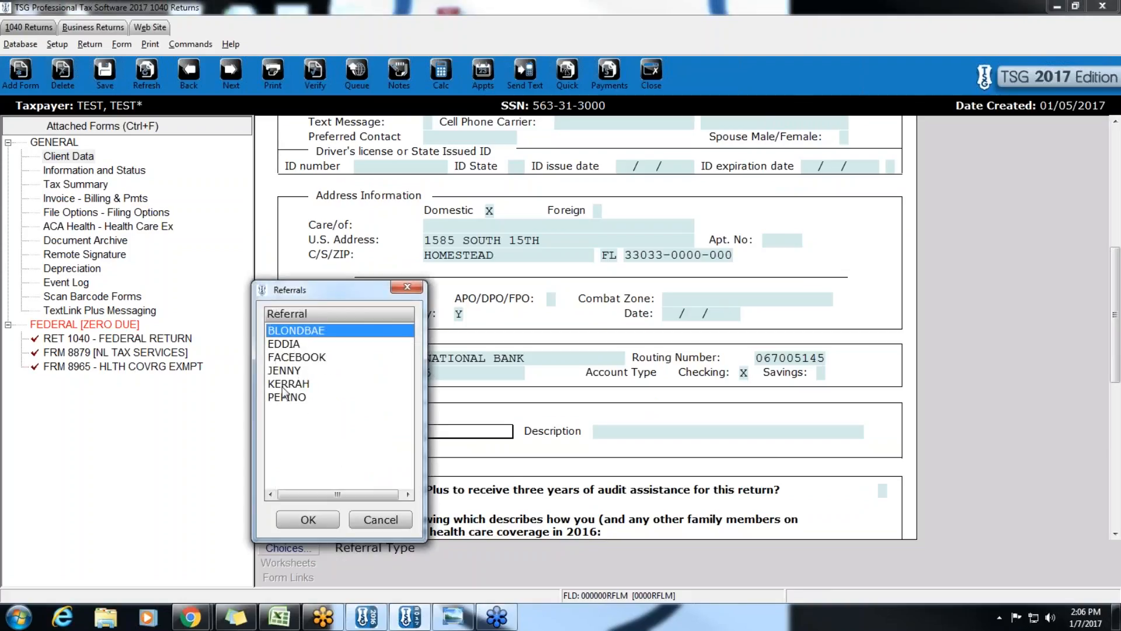
click(296, 357)
click(308, 520)
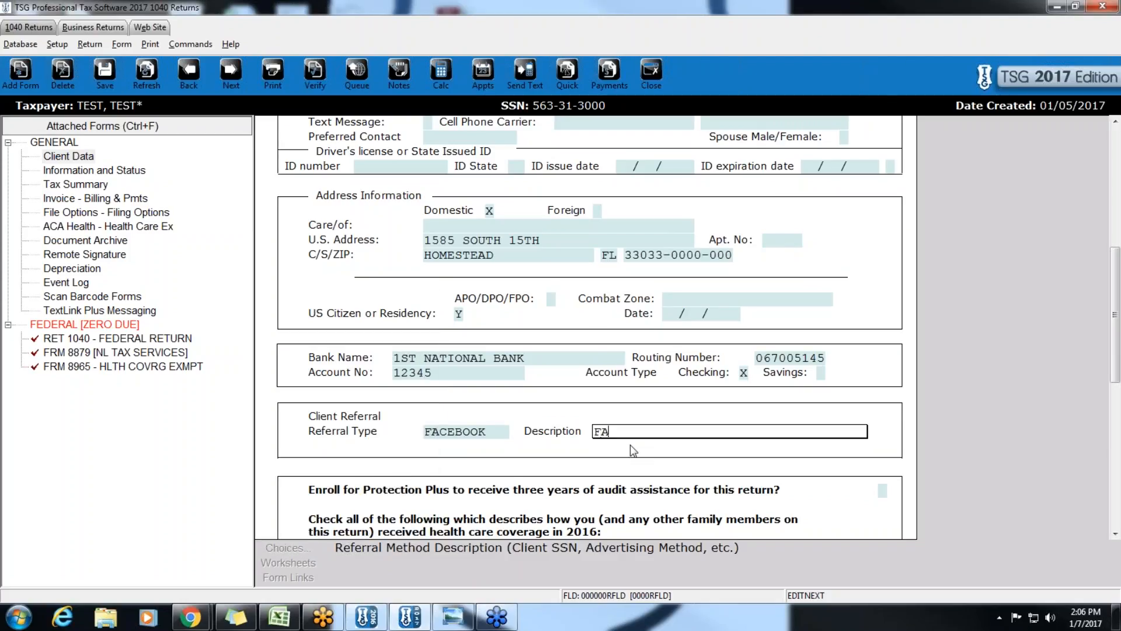
key(Return)
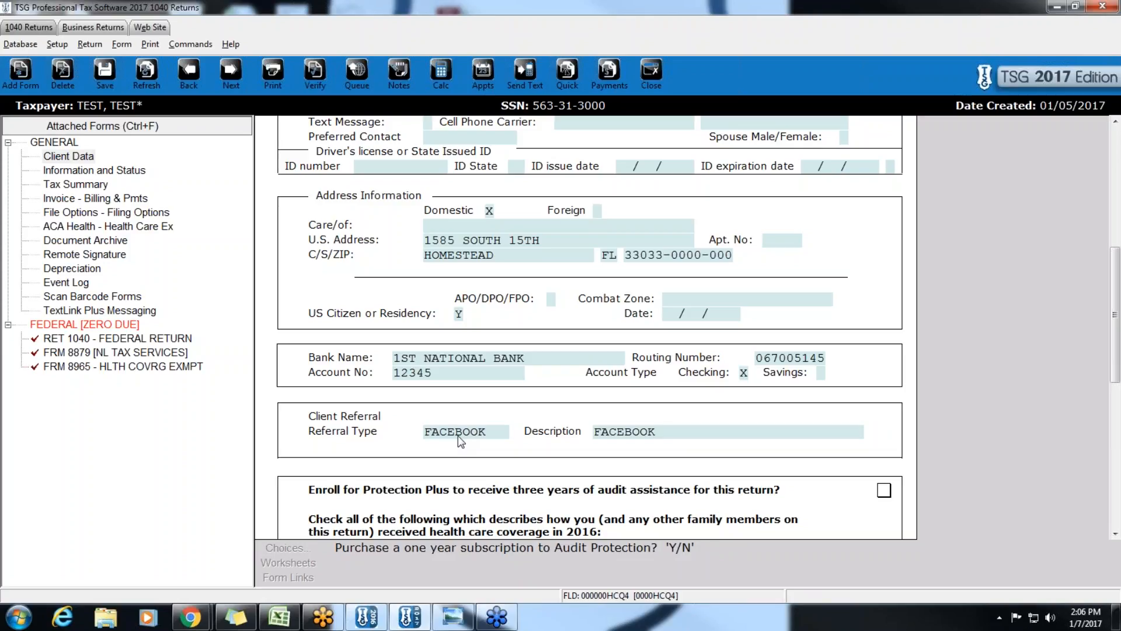
scroll(461, 441, down, 1)
scroll(459, 438, down, 1)
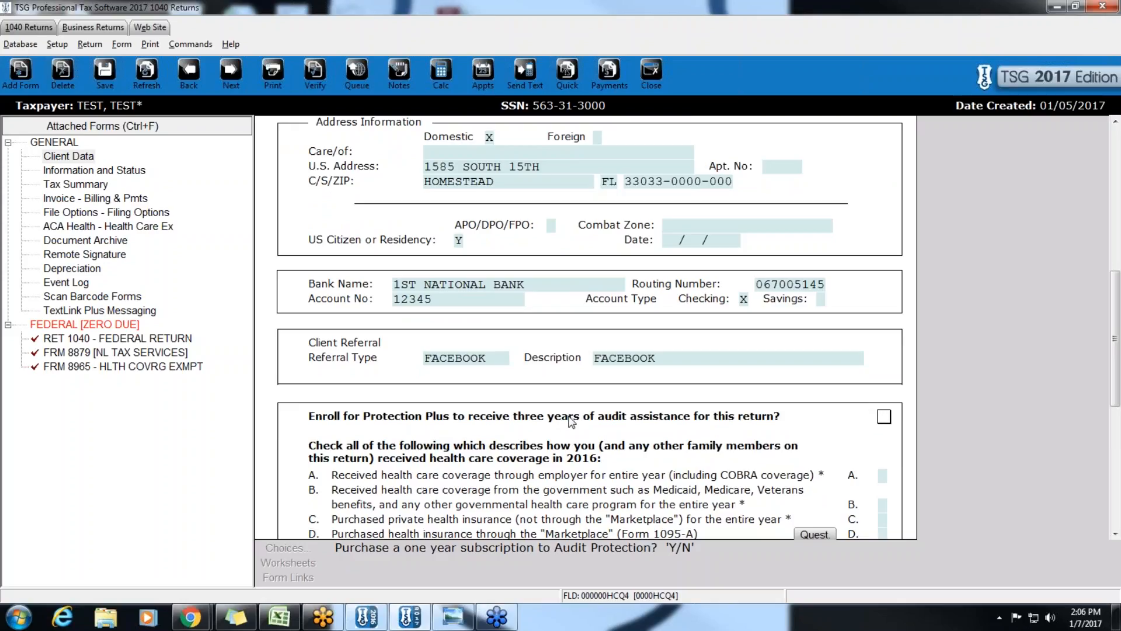
- Decline Protection Plus by entering N
text(N)
key(Return)
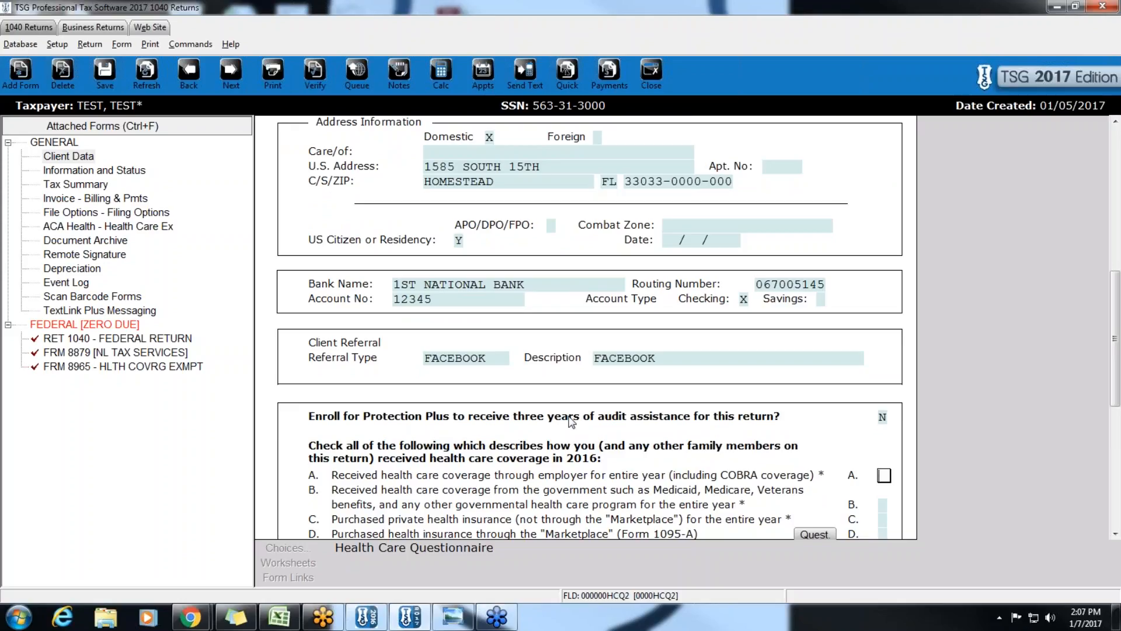
scroll(572, 421, down, 3)
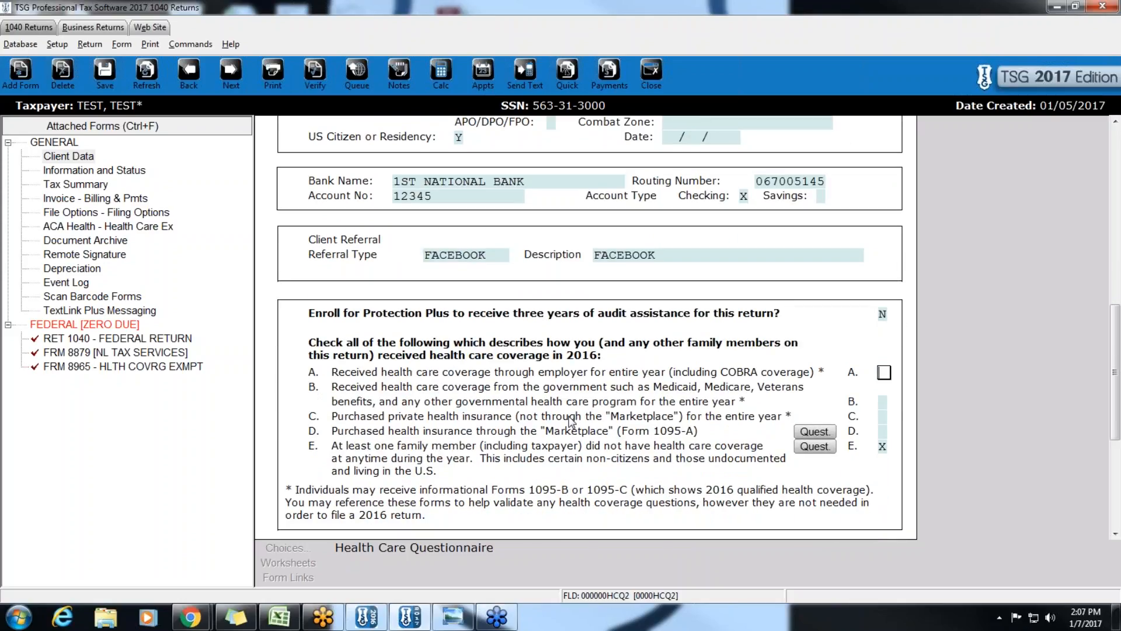
- Move the health coverage X from line E to line A, full-year employer coverage
click(883, 447)
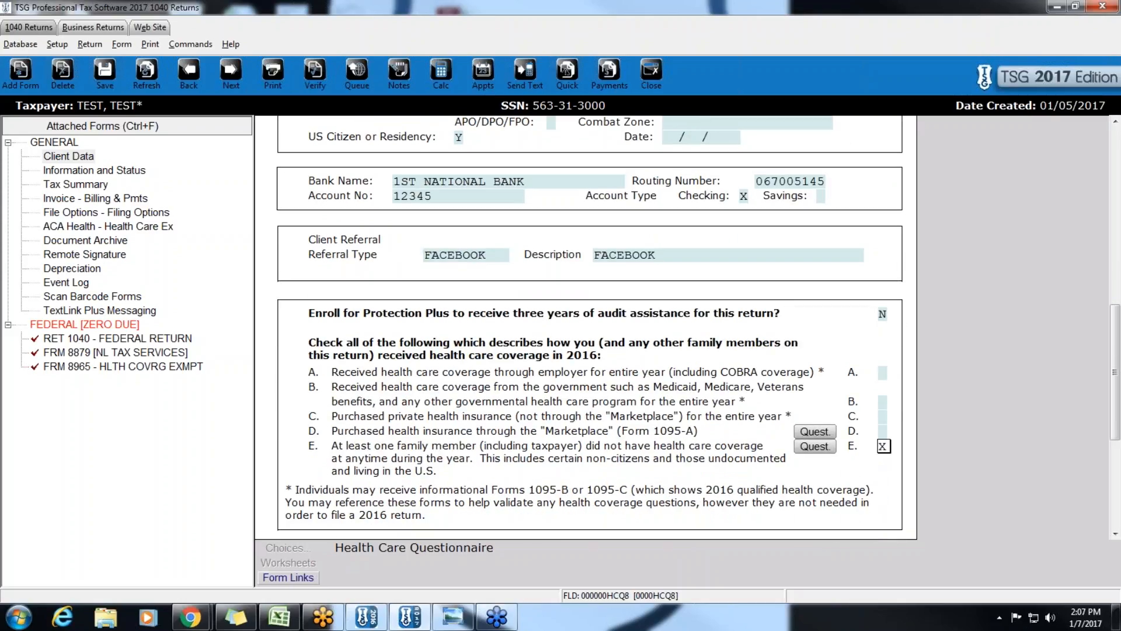
key(space)
click(534, 378)
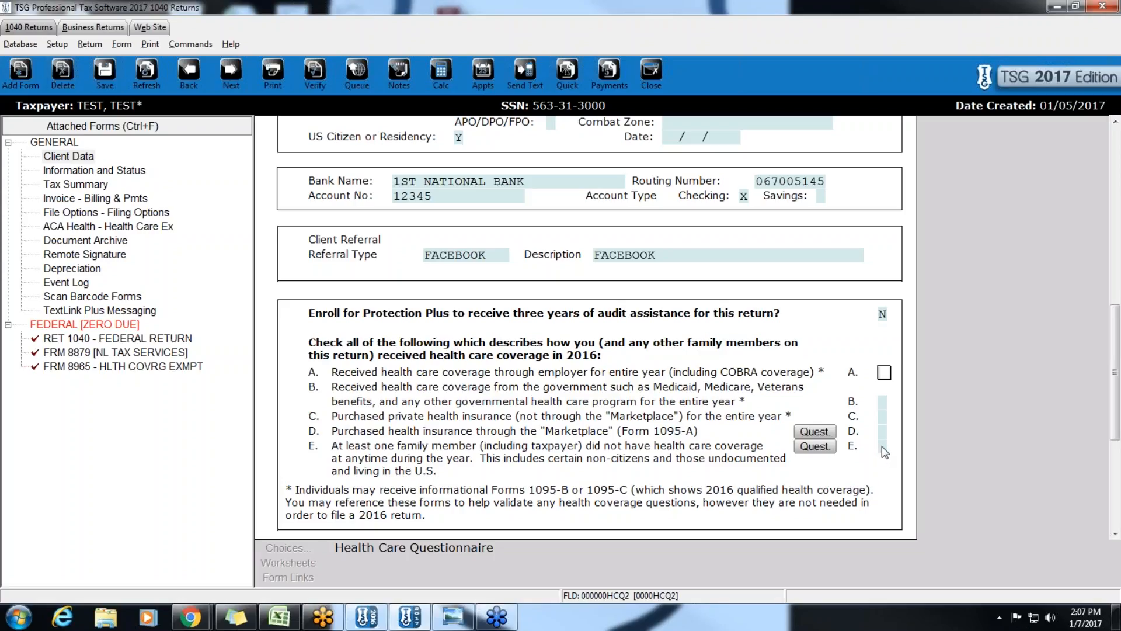
text(x)
key(Return)
scroll(690, 398, down, 3)
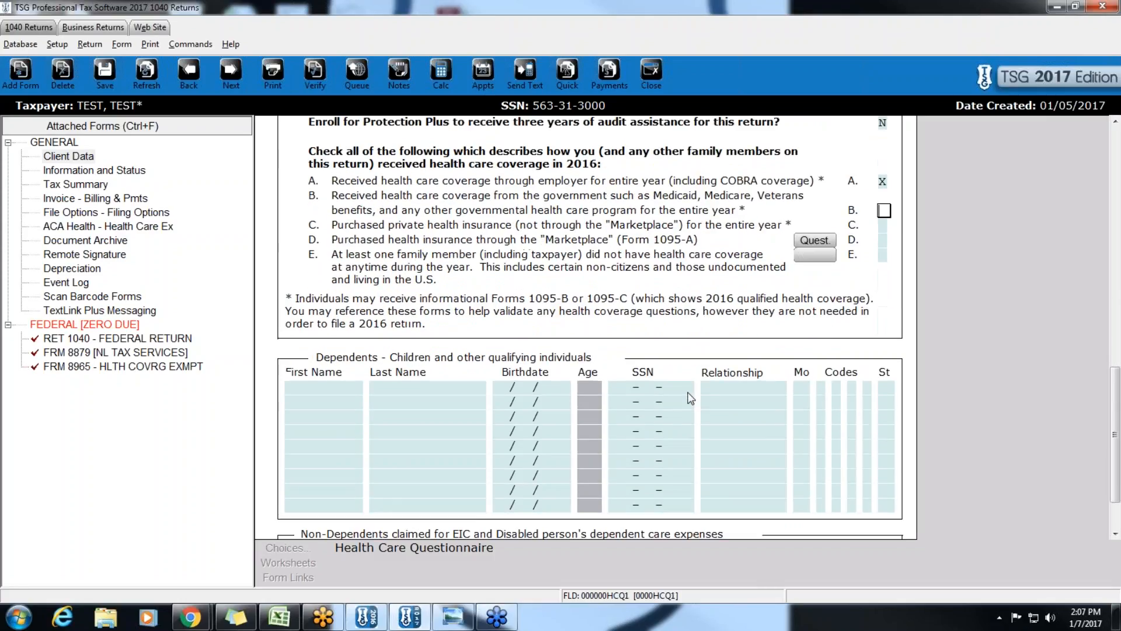
- Enter the dependent's first and last name, birthdate 01/01/2011 and SSN
click(331, 379)
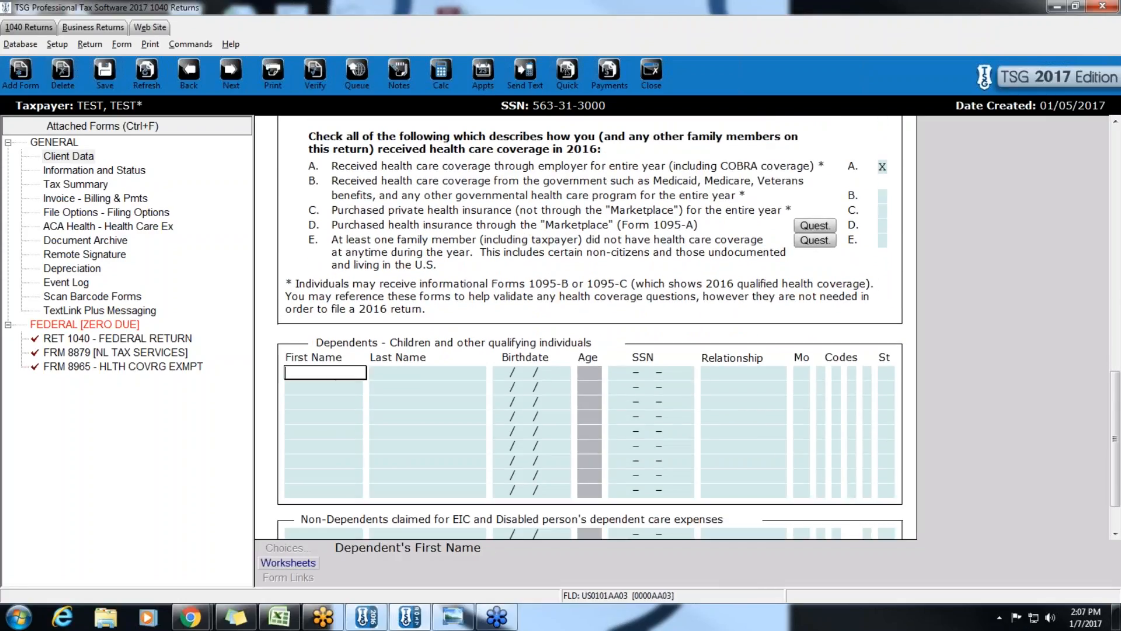
text(EDDIA)
key(Return)
text(TEST)
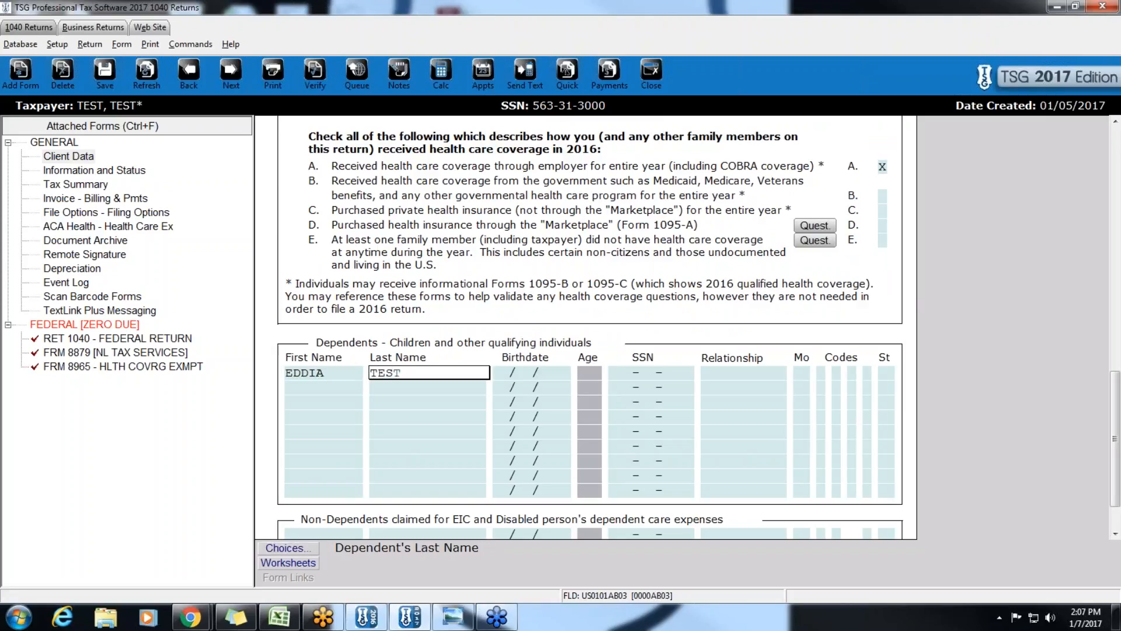
key(Return)
text(01/01/2)
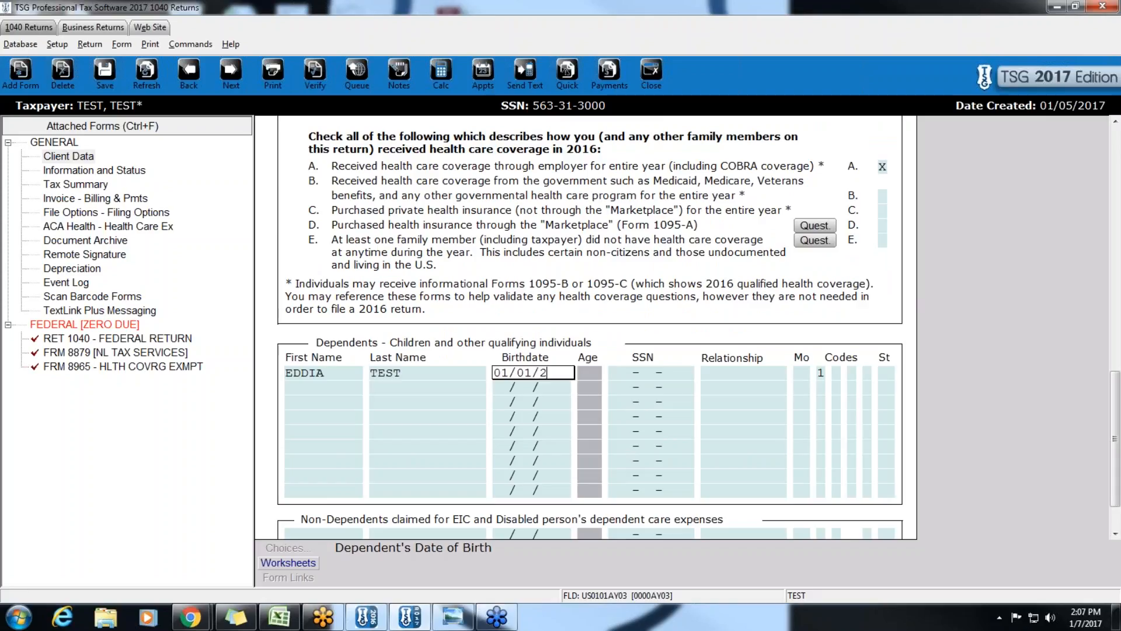
text(011)
key(Return)
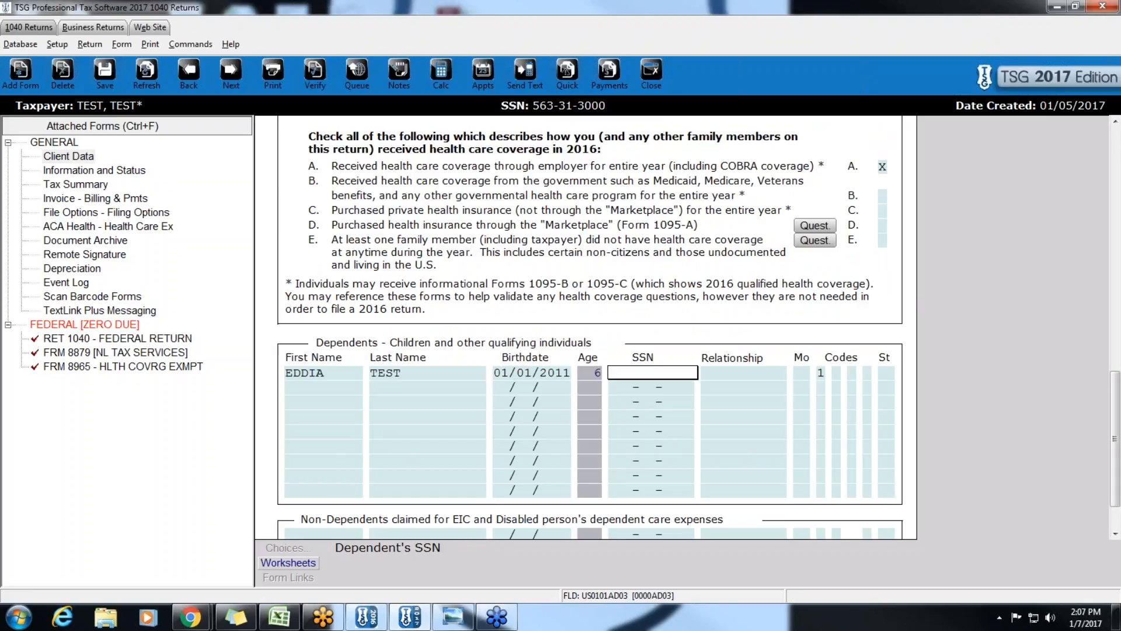
key(Return)
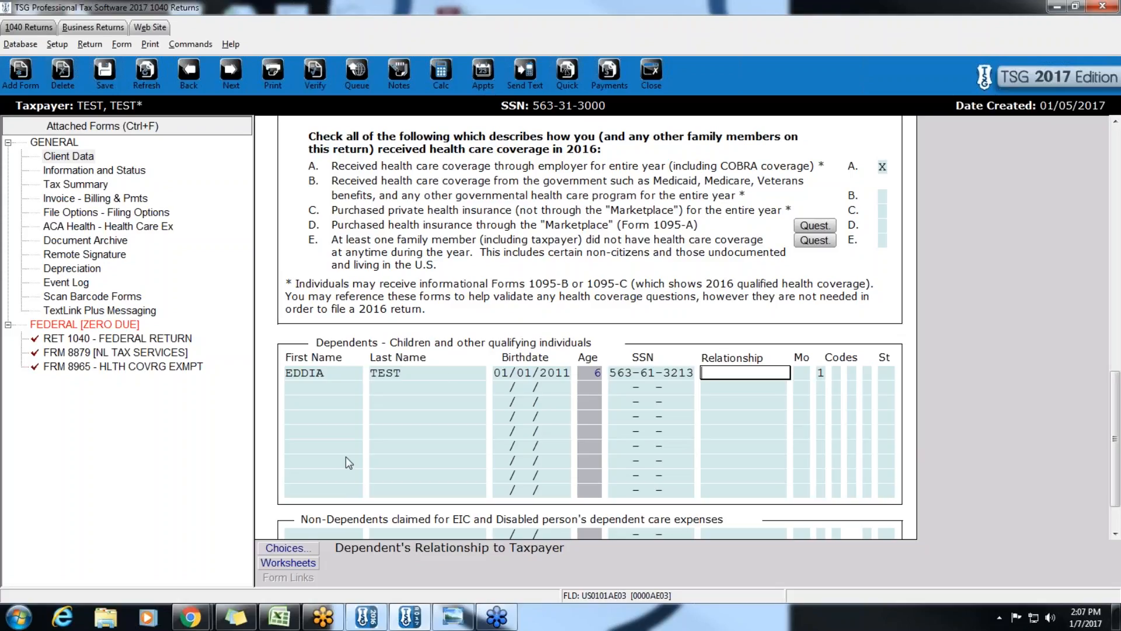
- Set the dependent's relationship to DAUGHTER with 12 months lived with the taxpayer
click(288, 548)
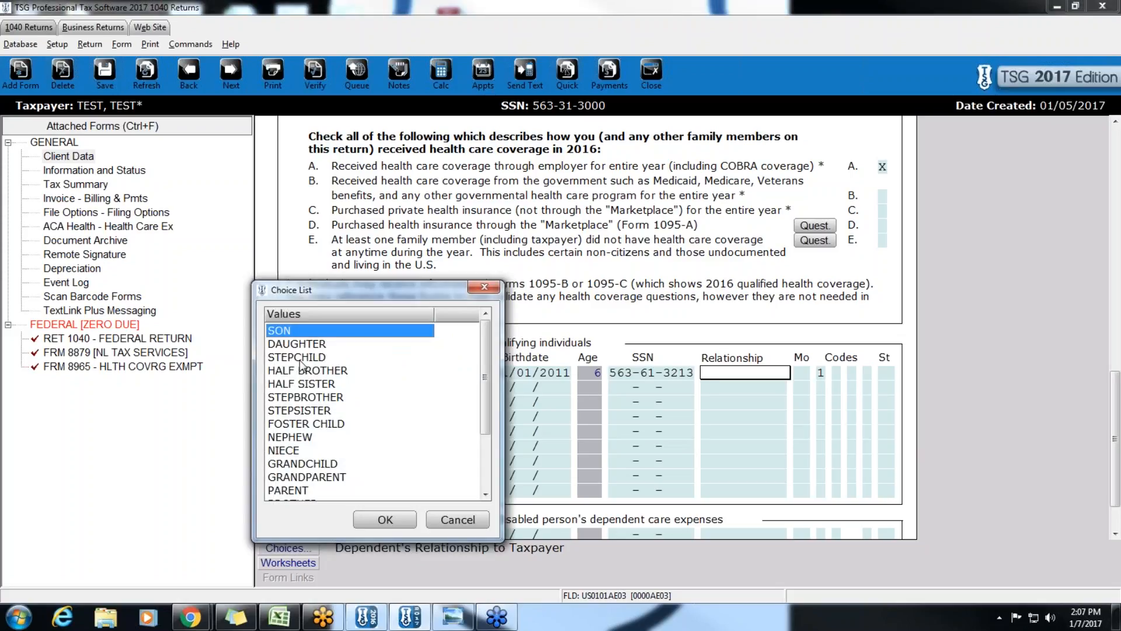
double_click(284, 333)
click(752, 378)
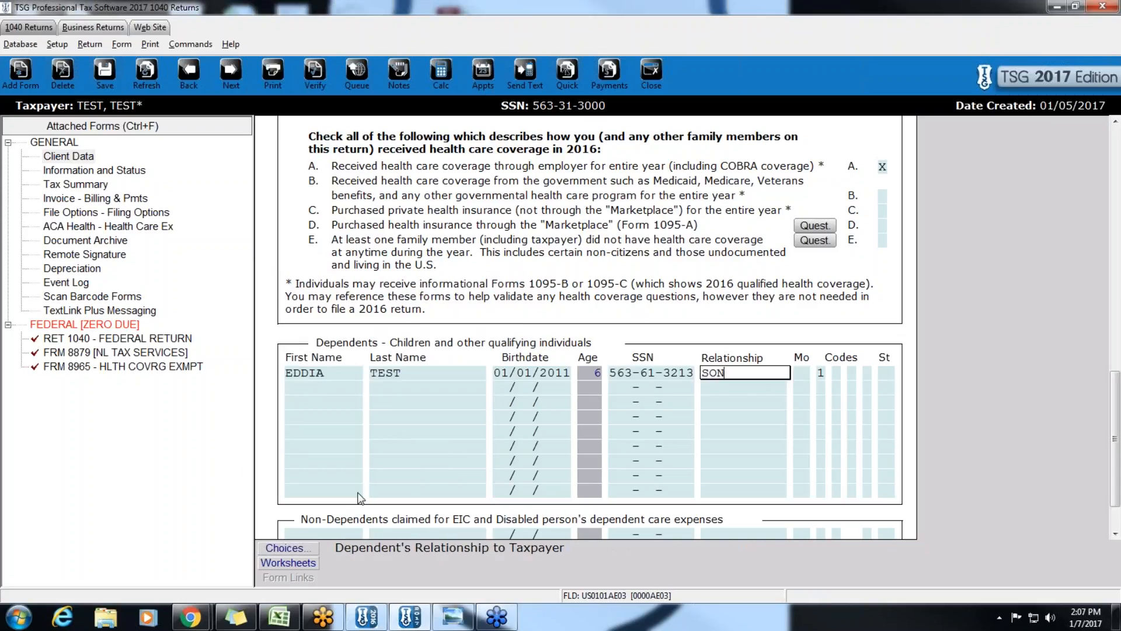
click(289, 549)
double_click(284, 347)
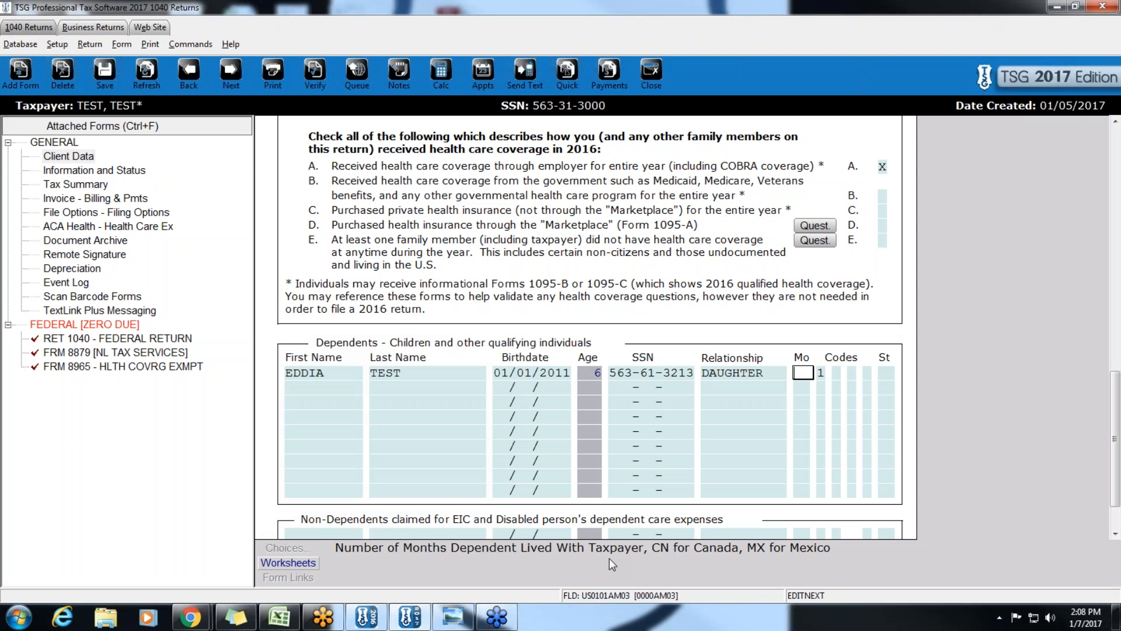
text(12)
key(Return)
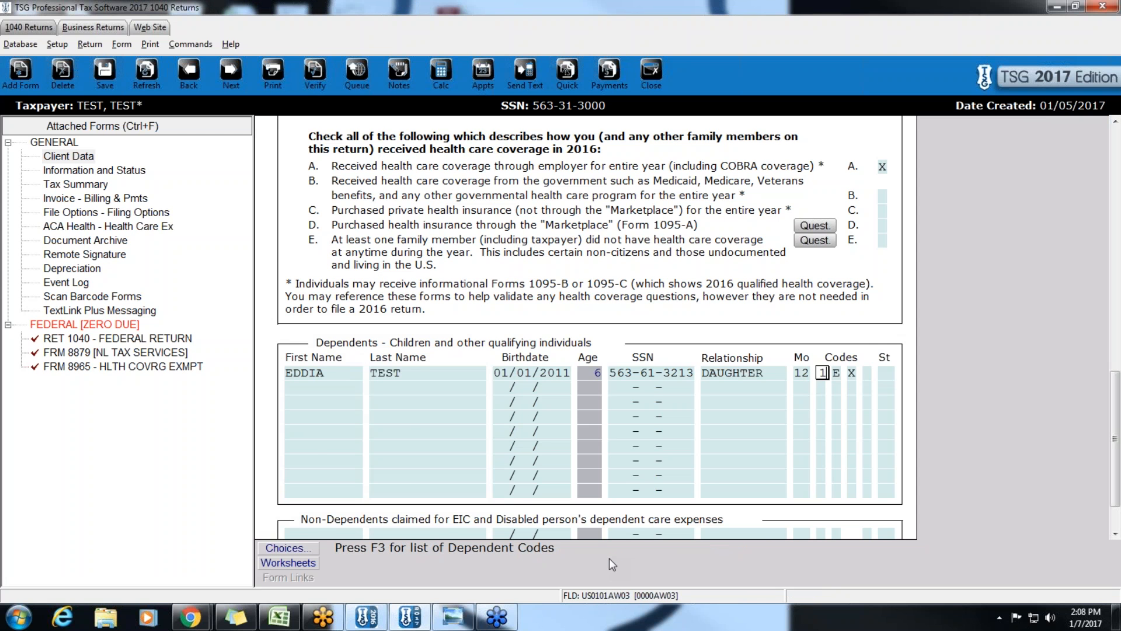
scroll(545, 448, up, 15)
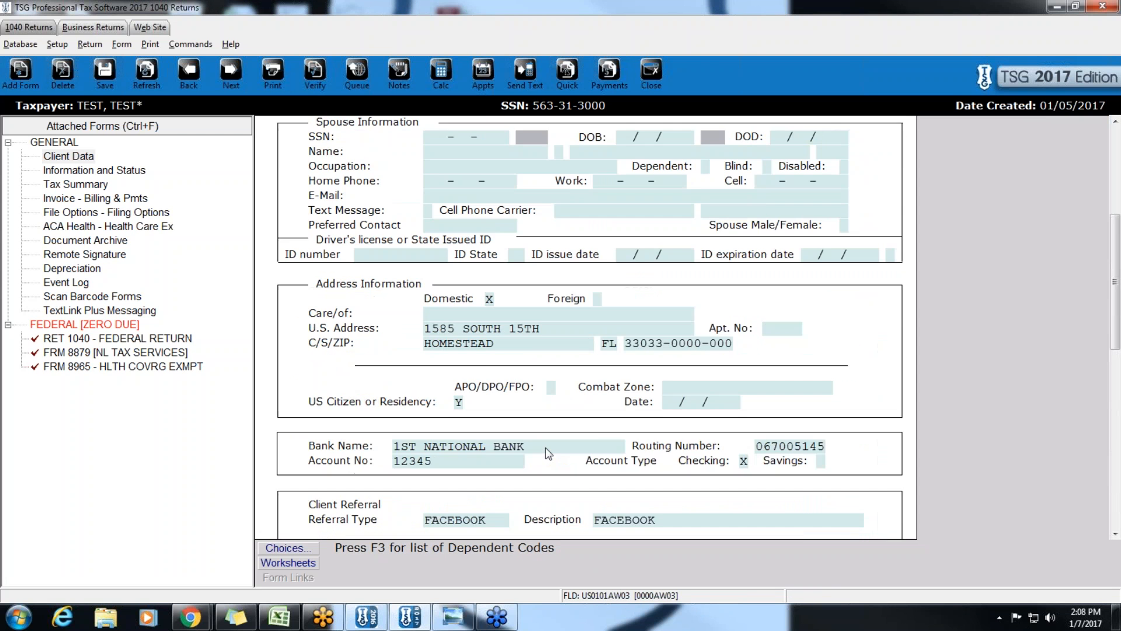
scroll(545, 454, up, 3)
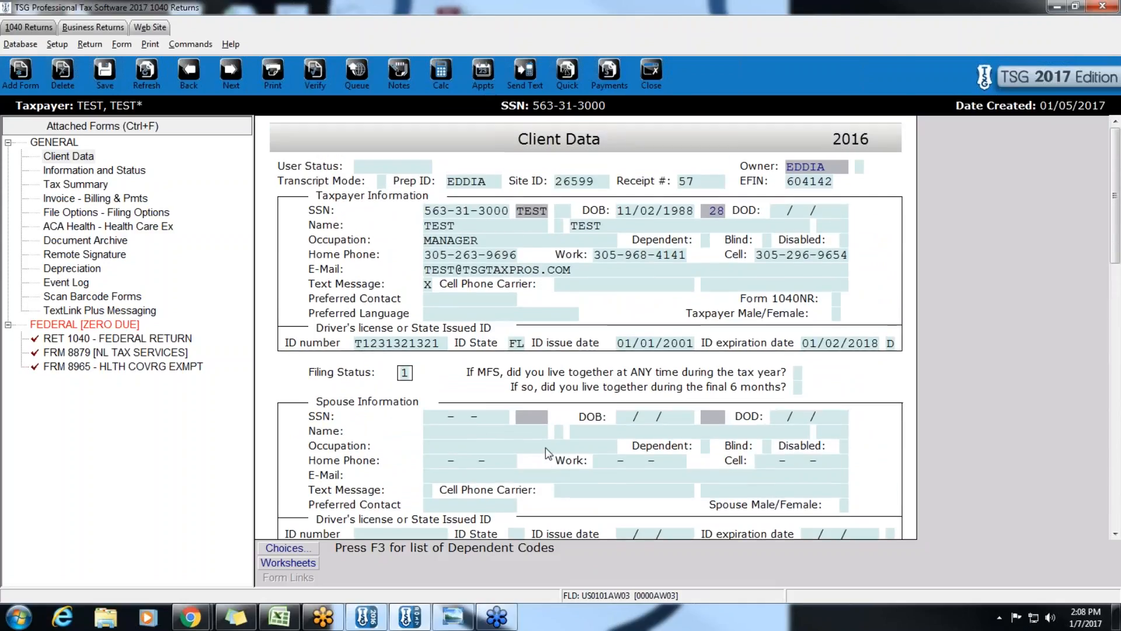
- Add FRM W-2 Wage and Tax Statement from the All Forms & Schedules list
click(40, 81)
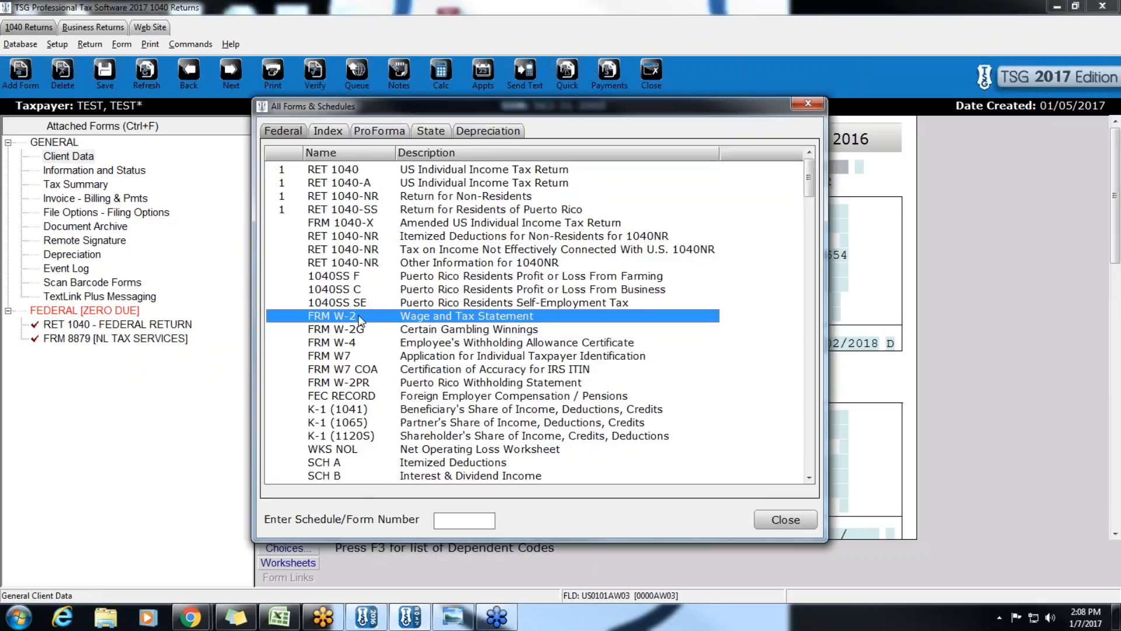
double_click(402, 320)
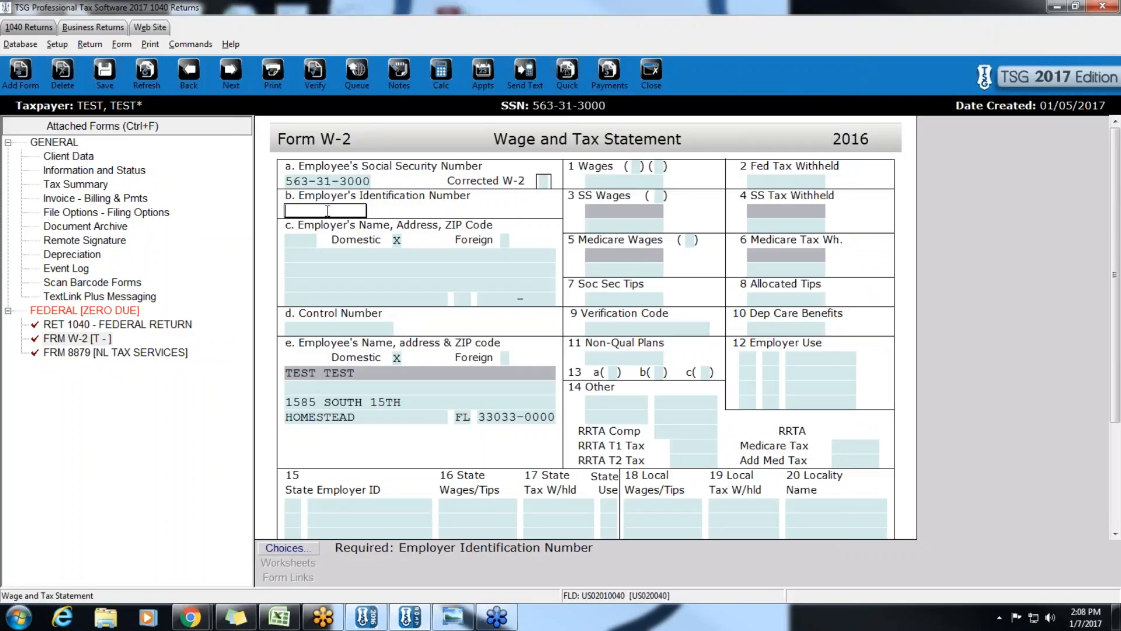
- Enter the employer EIN on the W-2 and accept the auto-filled employer name and address
key(Return)
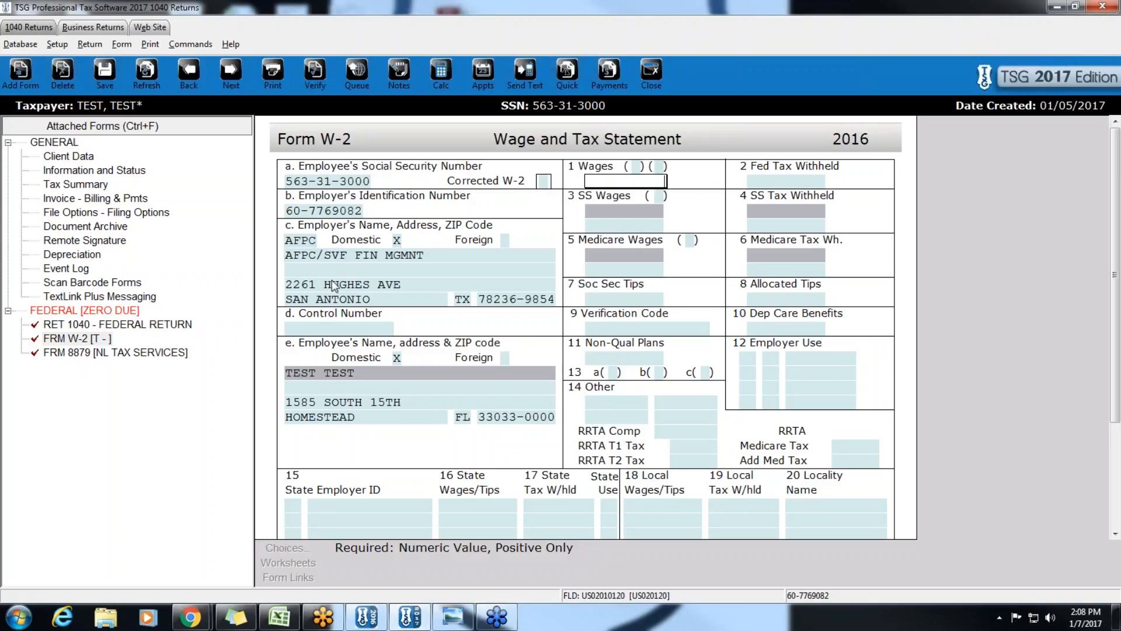
click(312, 257)
key(Tab)
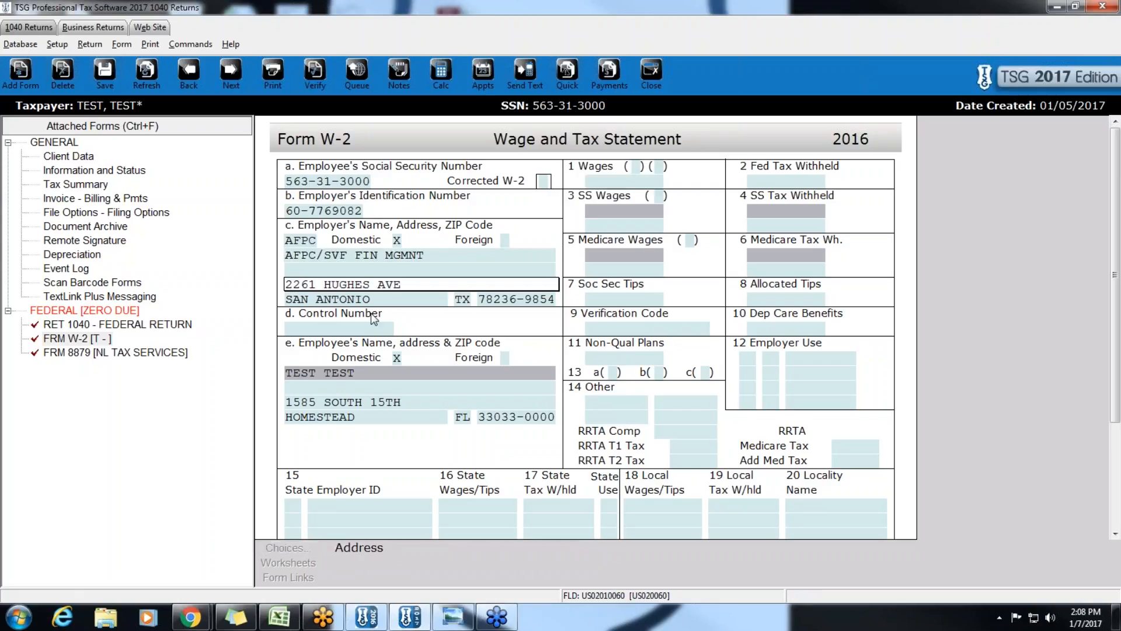
key(Tab)
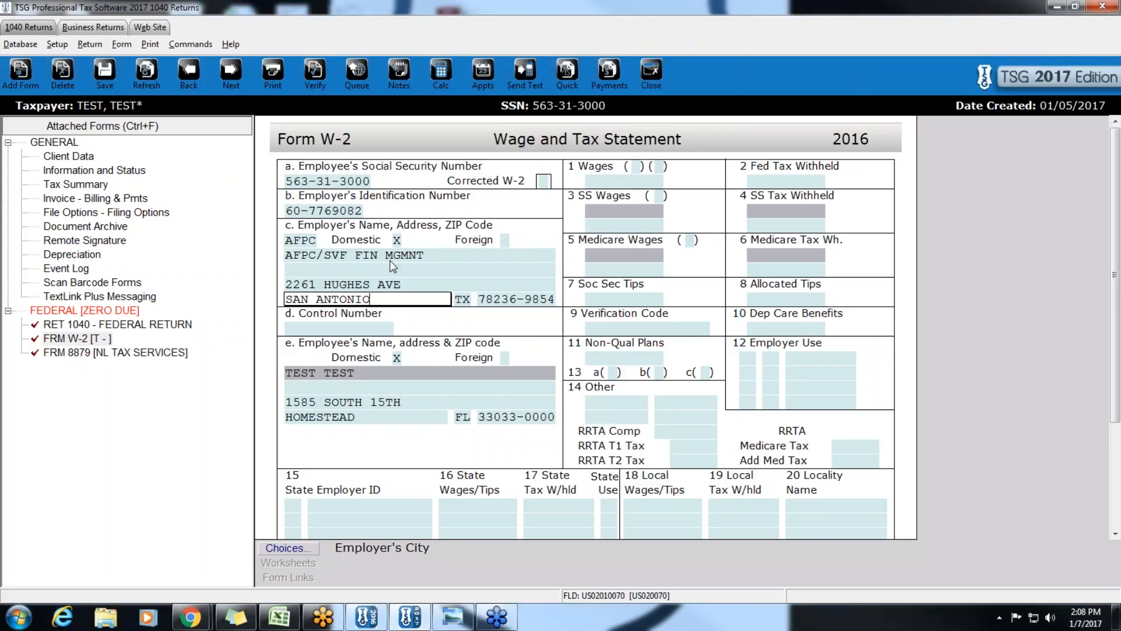
key(Tab)
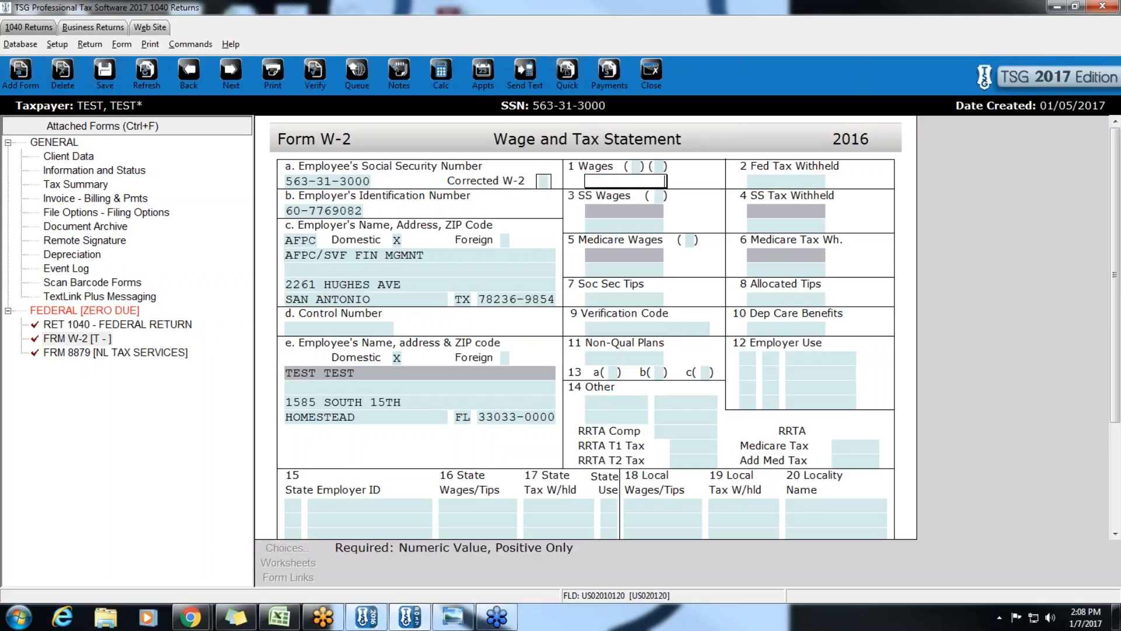
- Enter 15,000 wages in box 1 and 1,500 federal withholding in box 2, then return to Client Data
text(15000)
click(798, 182)
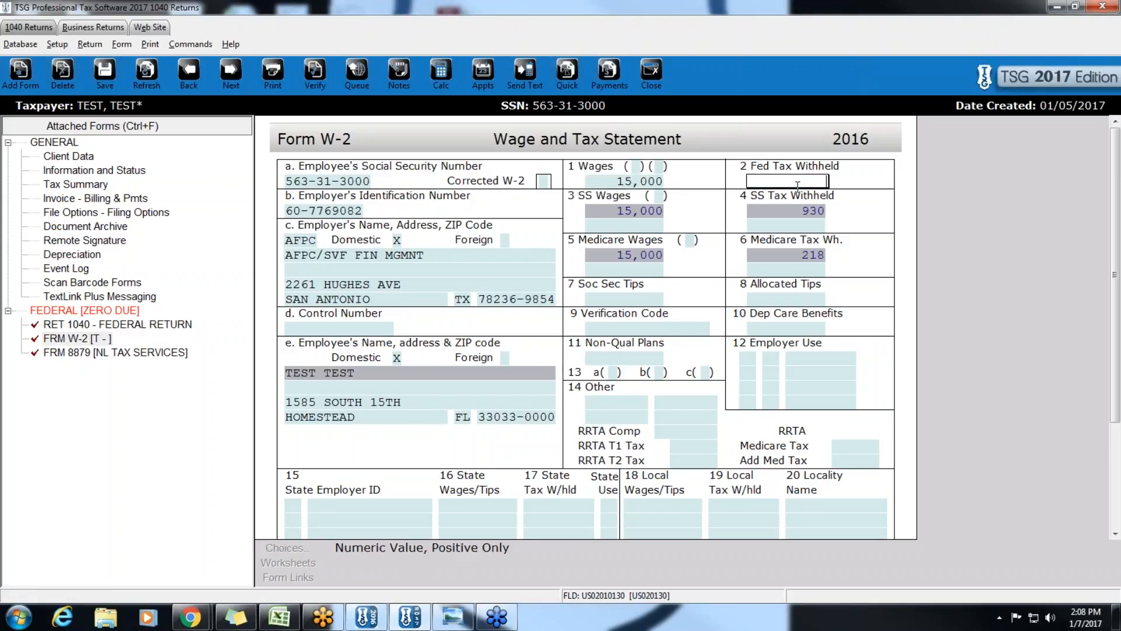
text(1500)
key(Tab)
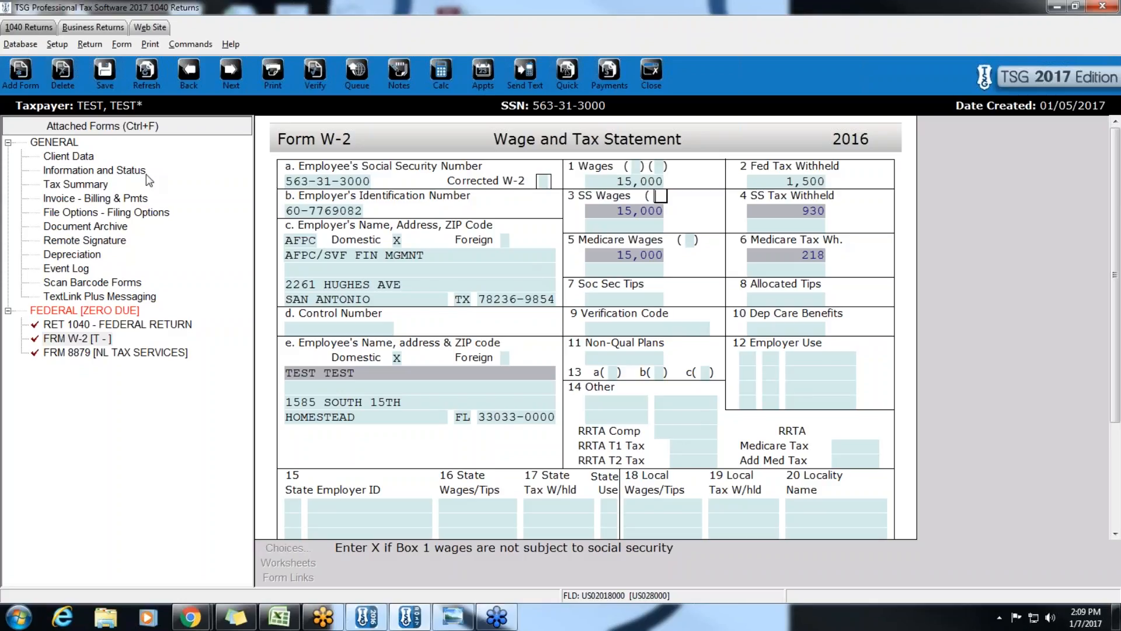
click(71, 156)
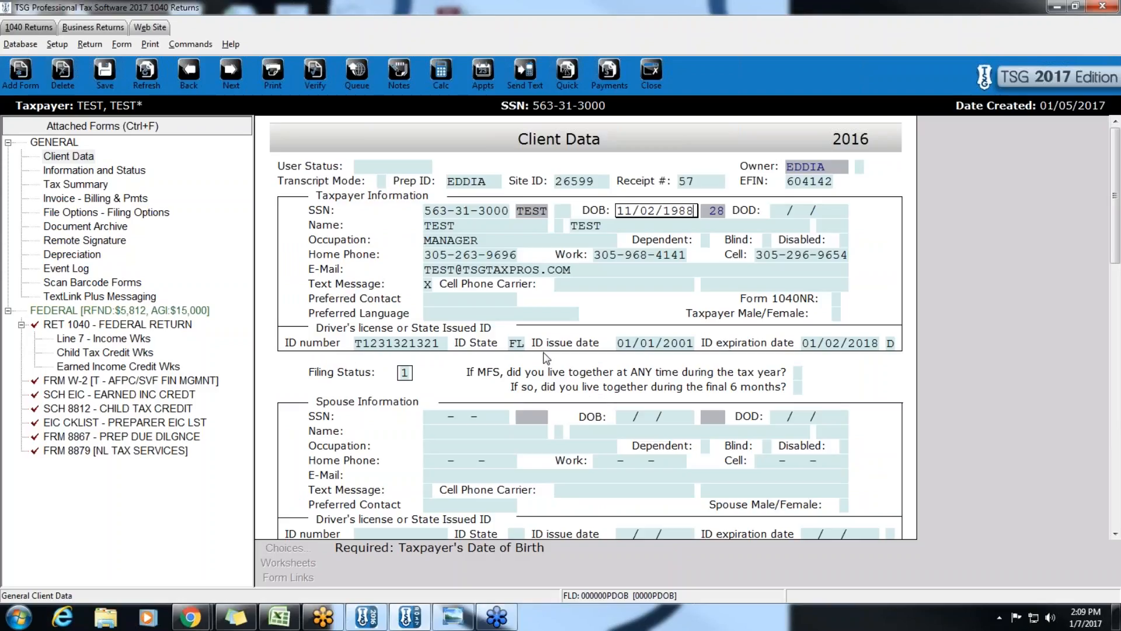
- Verify the return and answer the flagged EIC checklist line Yes and line 13a No
click(317, 72)
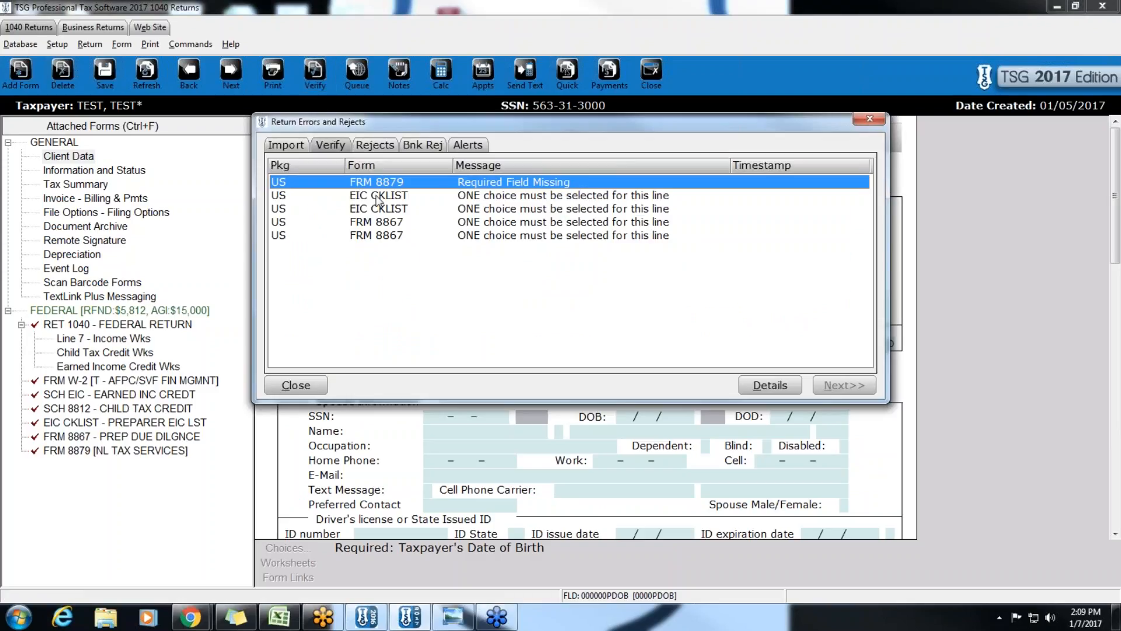
click(387, 198)
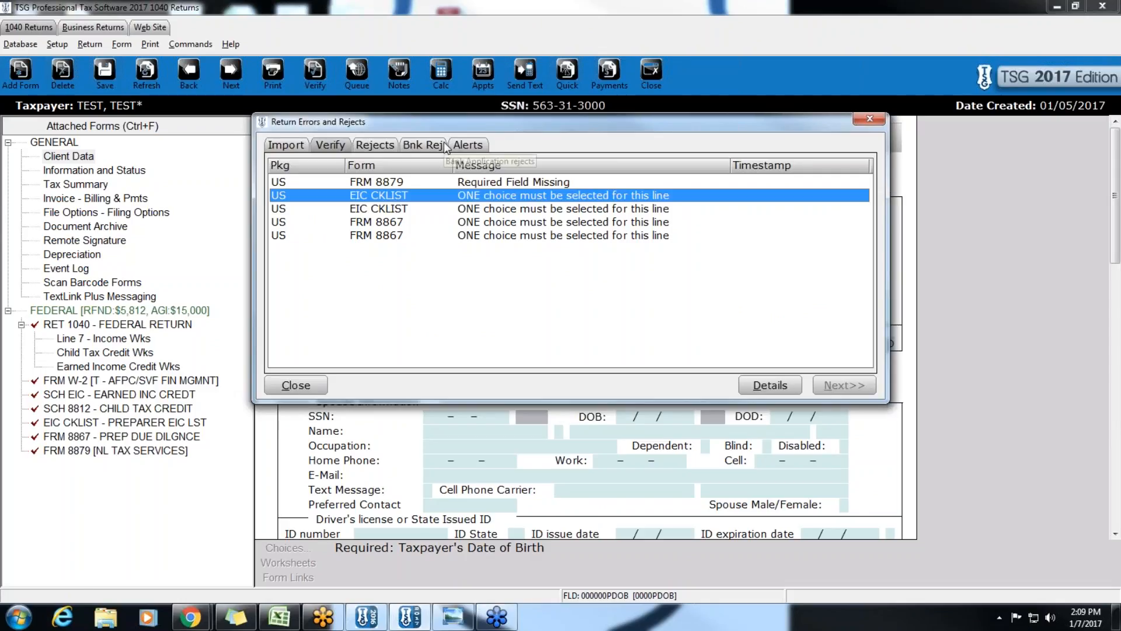
key(Return)
key(x)
key(ctrl+e)
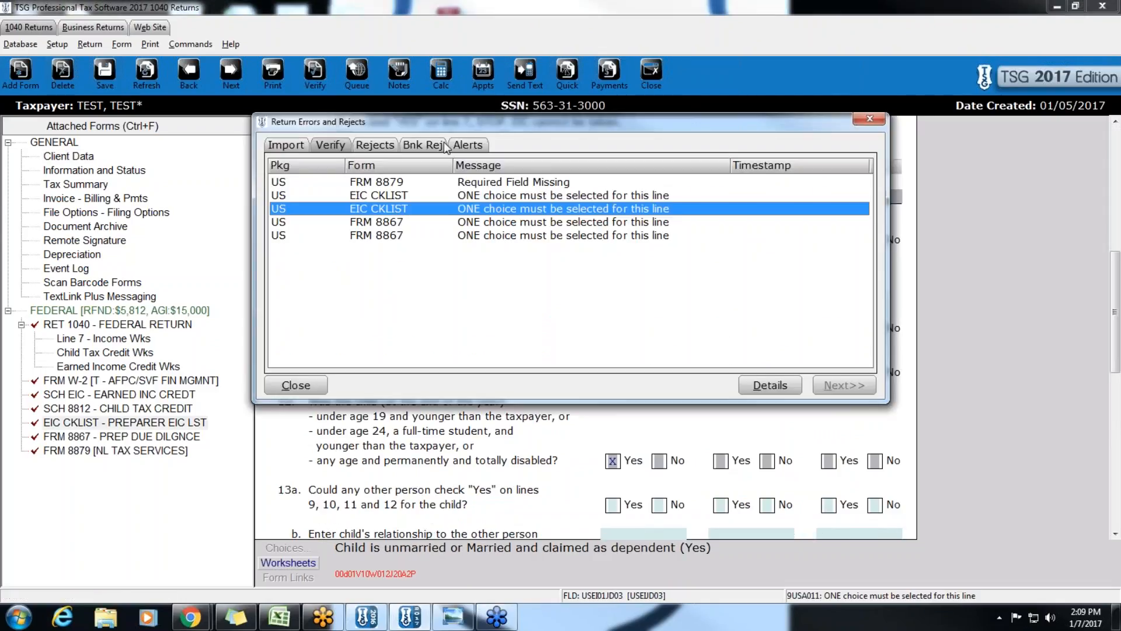
key(Return)
key(x)
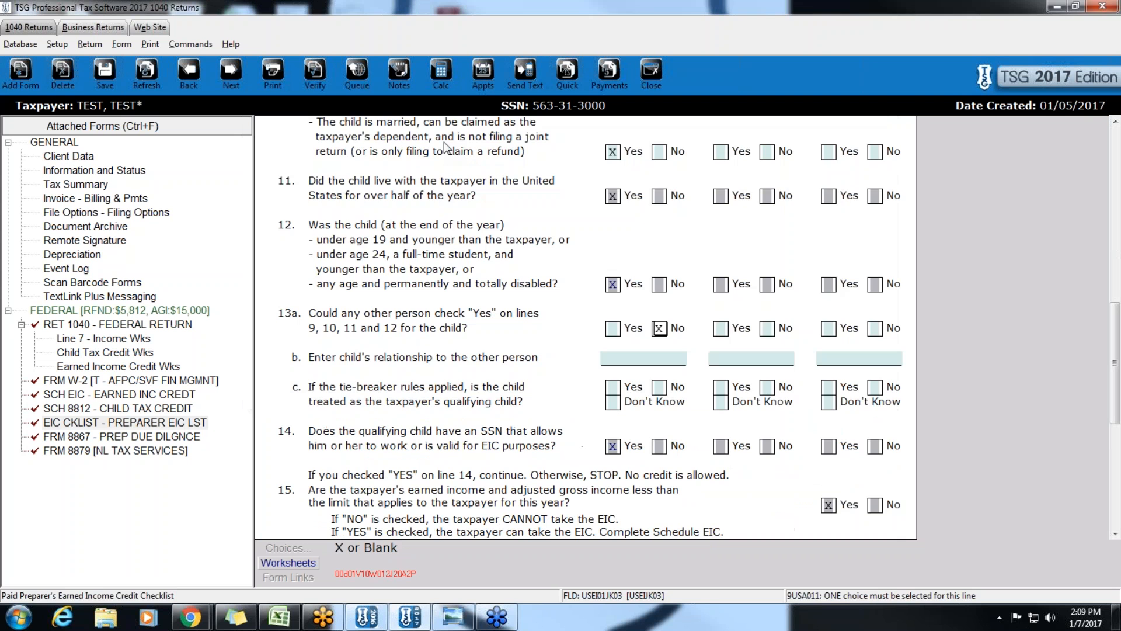
- Answer the flagged Form 8867 questions, ending at Form 8879's missing Refund Type field
key(ctrl+e)
key(Return)
key(ctrl+e)
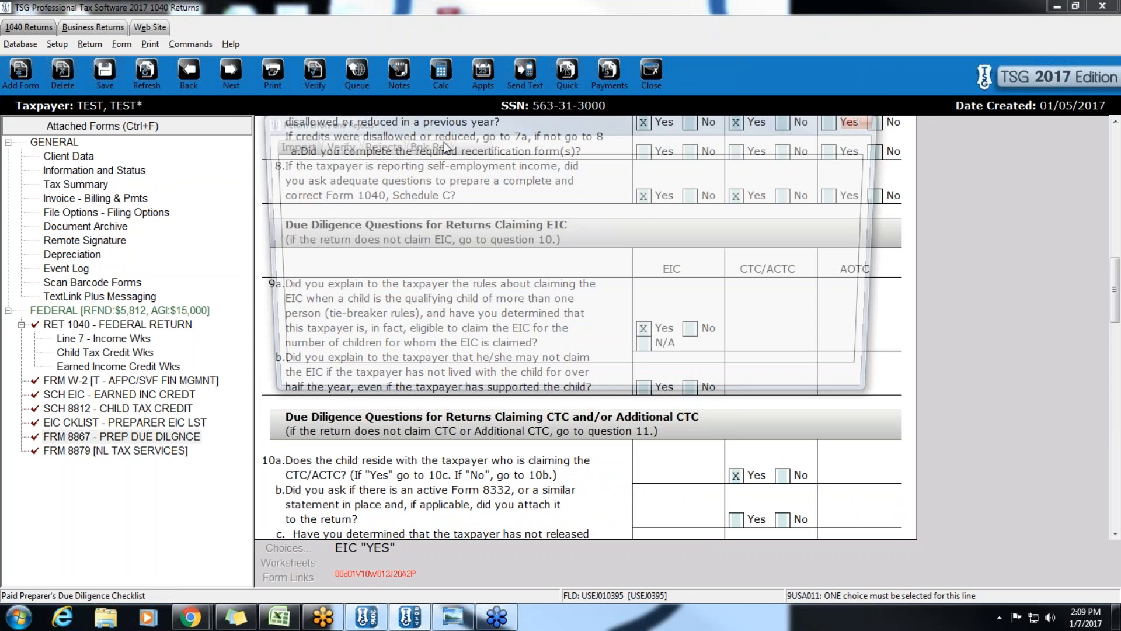
key(Return)
key(x)
key(ctrl+e)
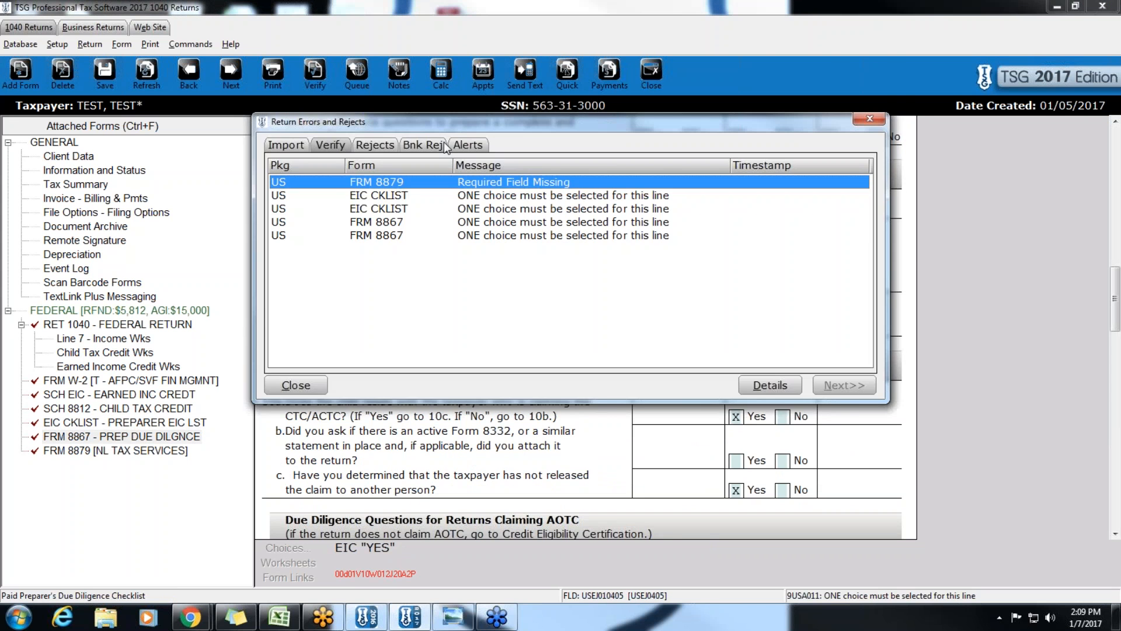
key(Return)
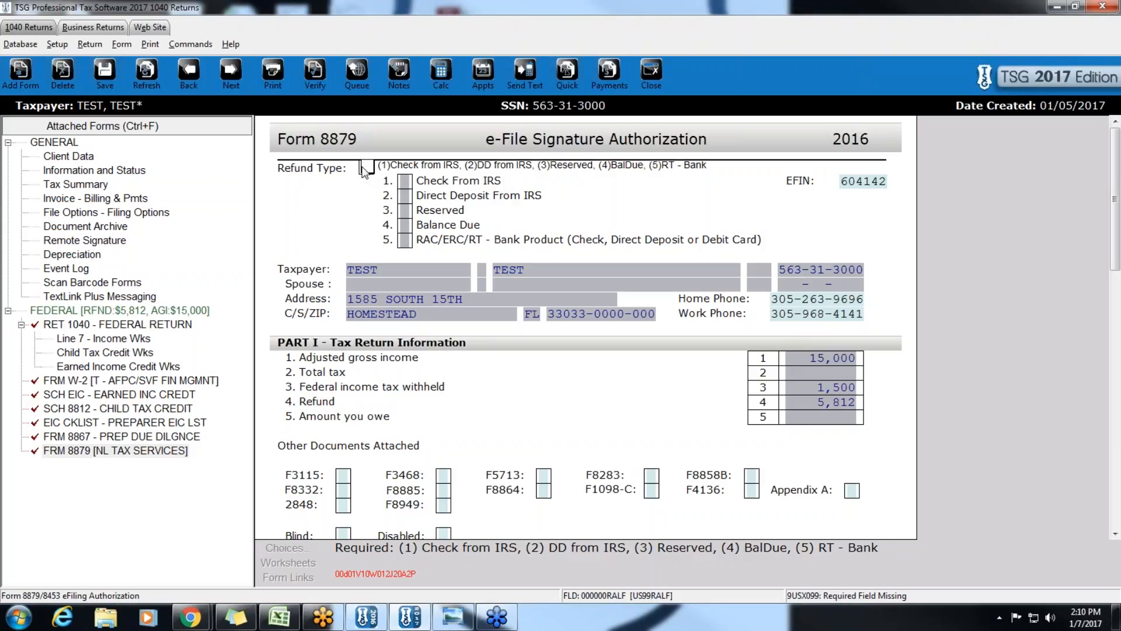
- Enter refund type 5 on Form 8879, recheck errors, and open the Refund Advantage bank application
text(5)
key(ctrl+e)
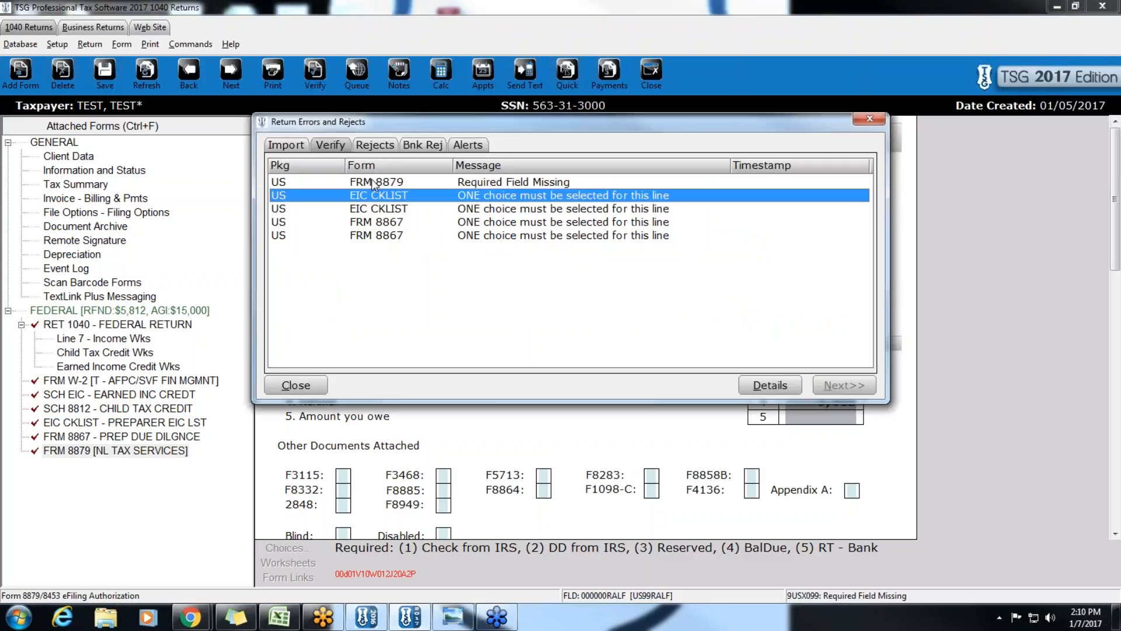
key(Return)
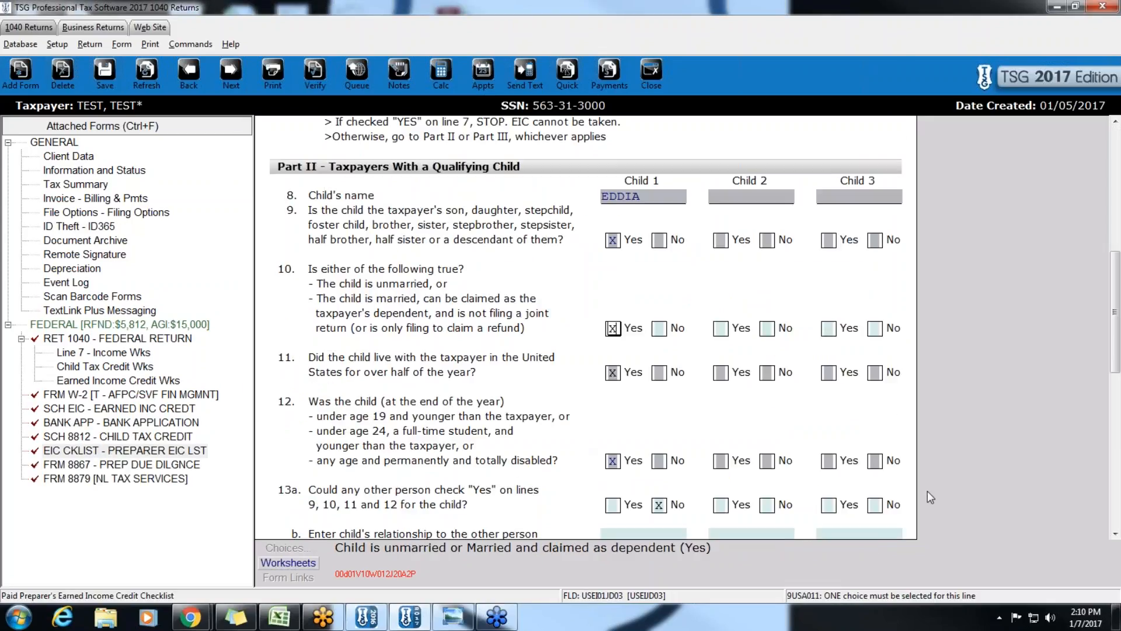
click(76, 424)
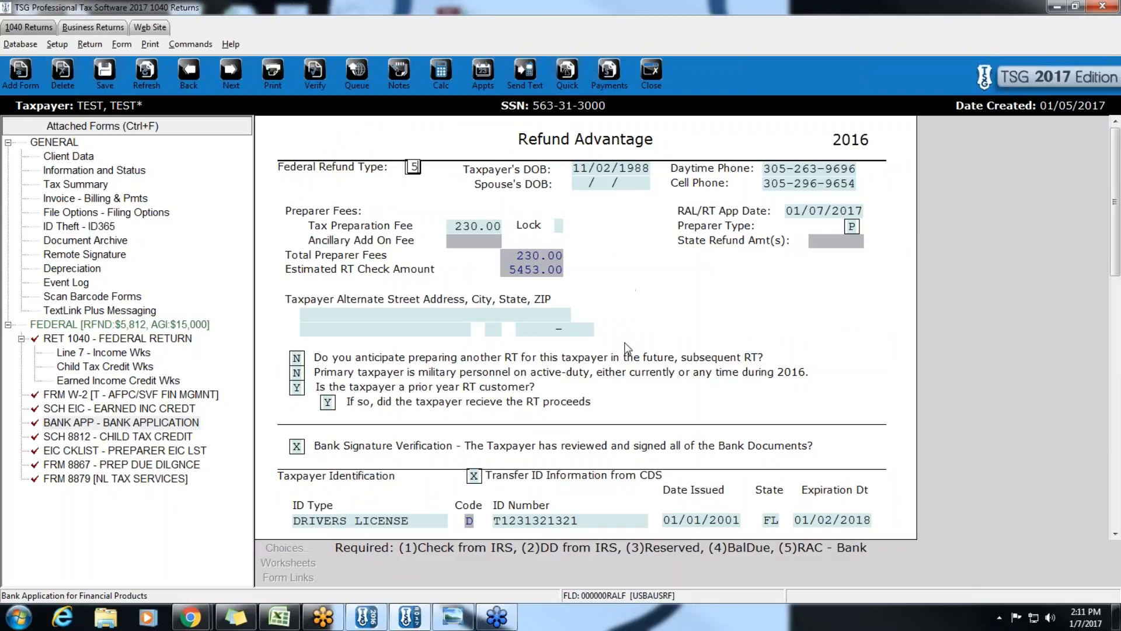
- Check the answers for future subsequent RT, military active duty and prior-year RT customer
scroll(627, 349, down, 2)
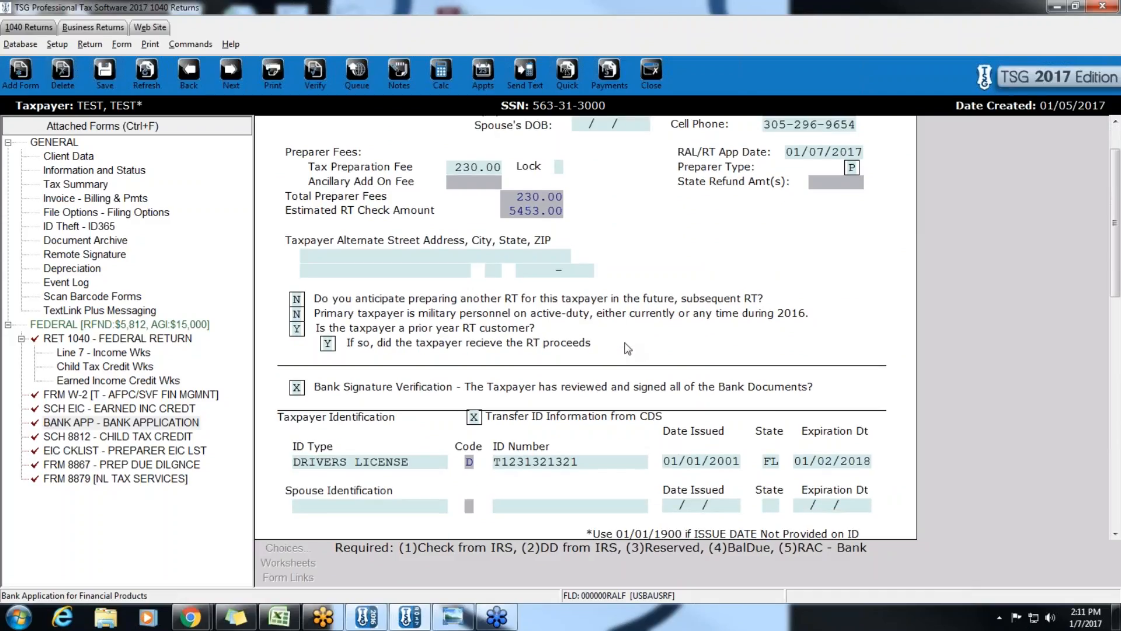
click(298, 300)
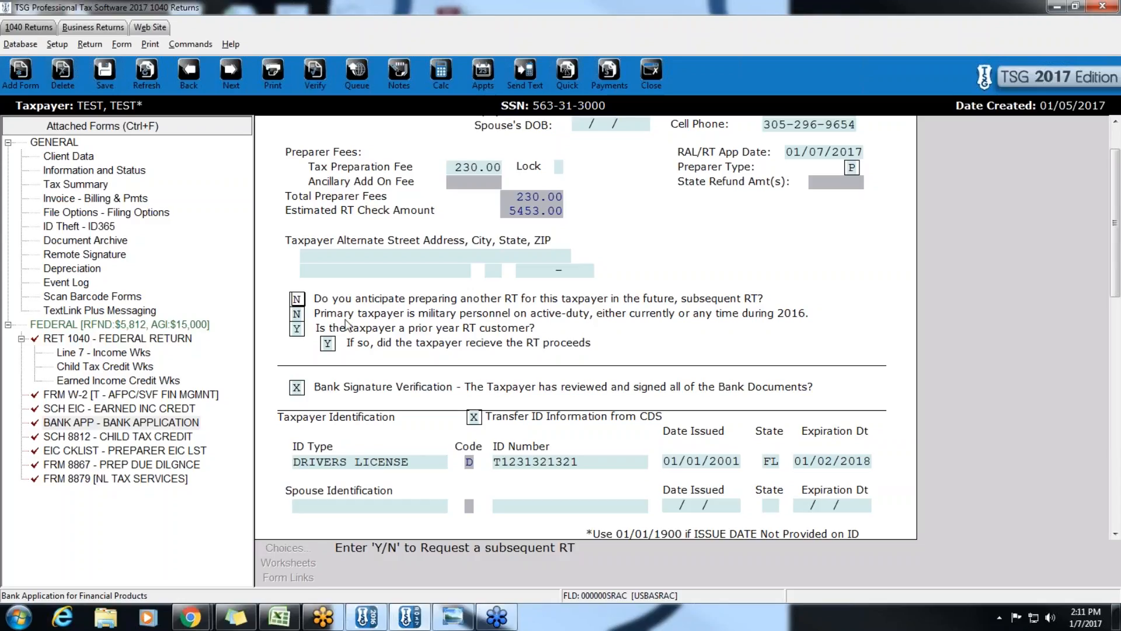
click(297, 316)
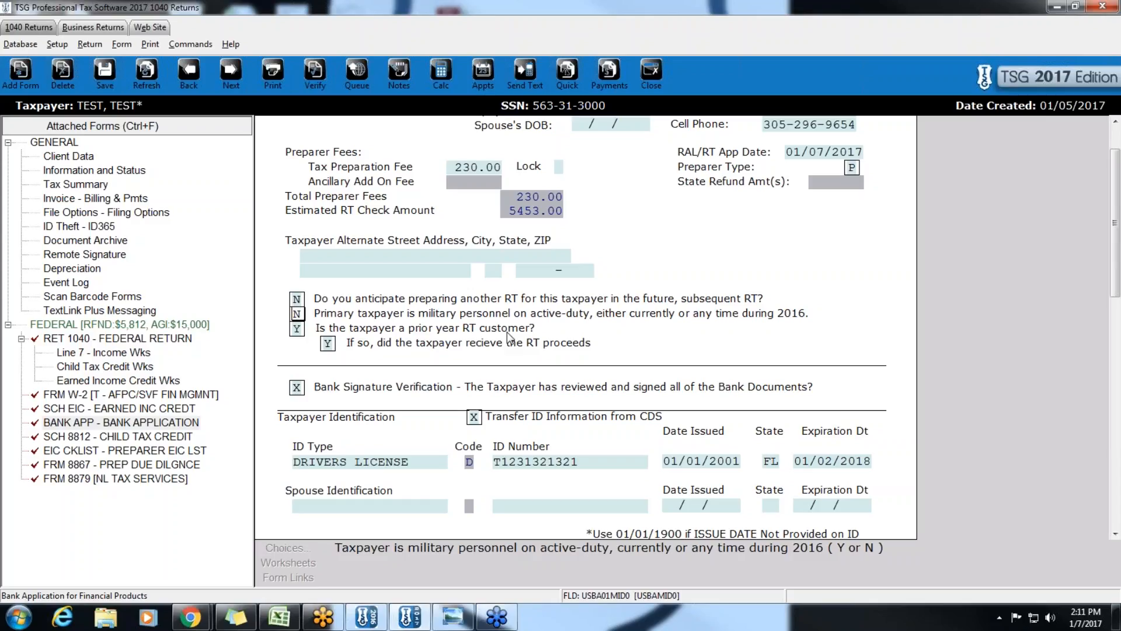
click(301, 330)
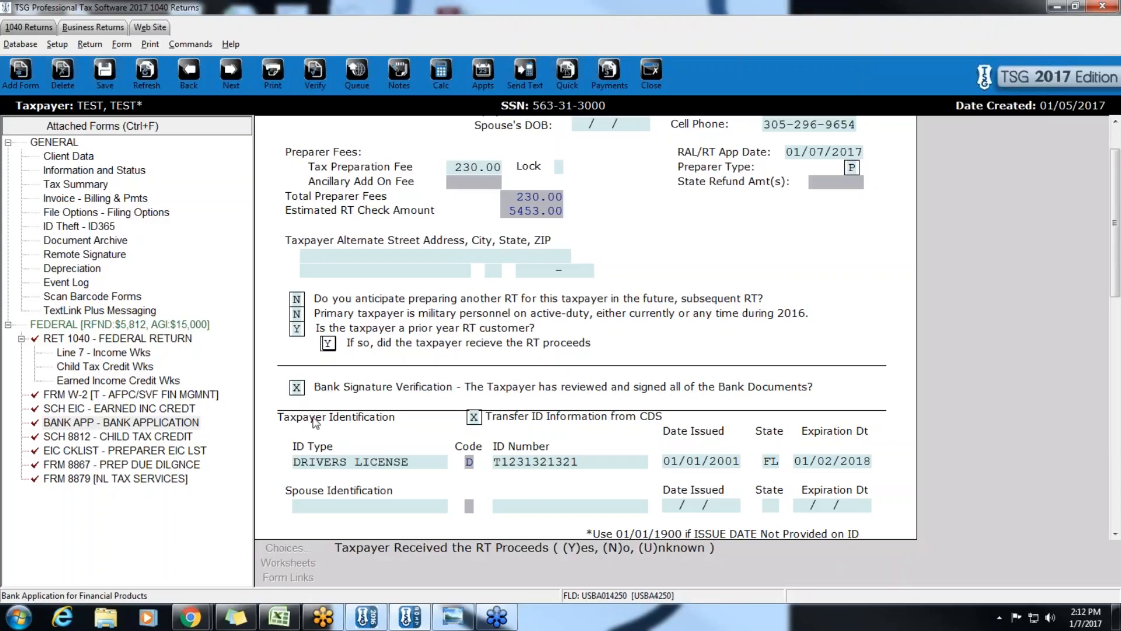
- Mark Bank Signature Verification with X, re-check Transfer ID Information from CDS, then return to Client Data
click(297, 387)
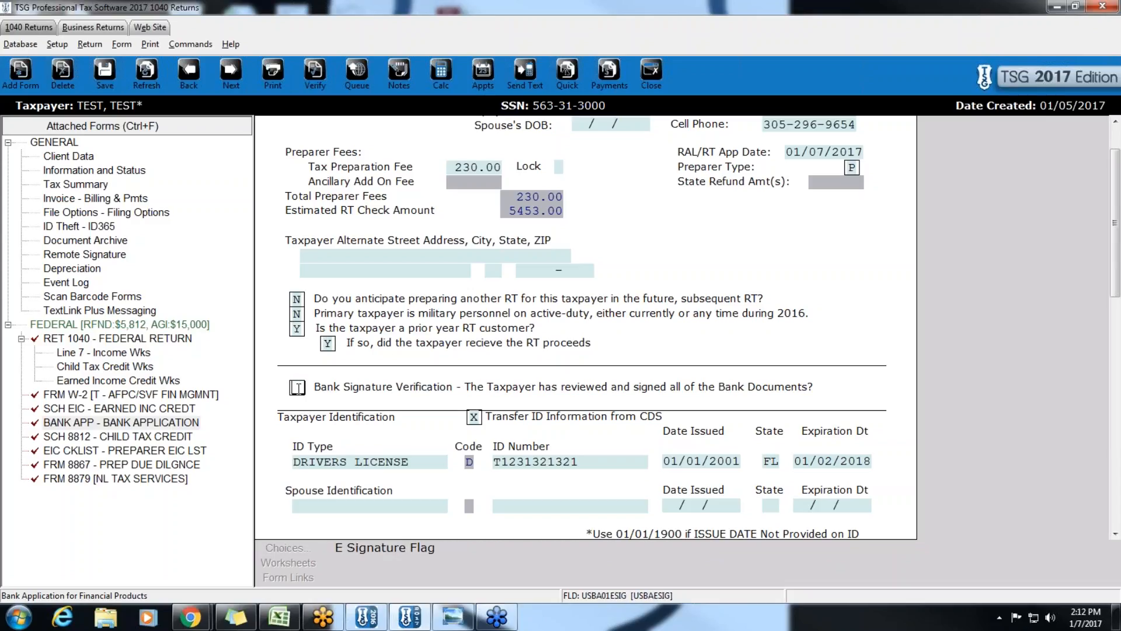
text(X)
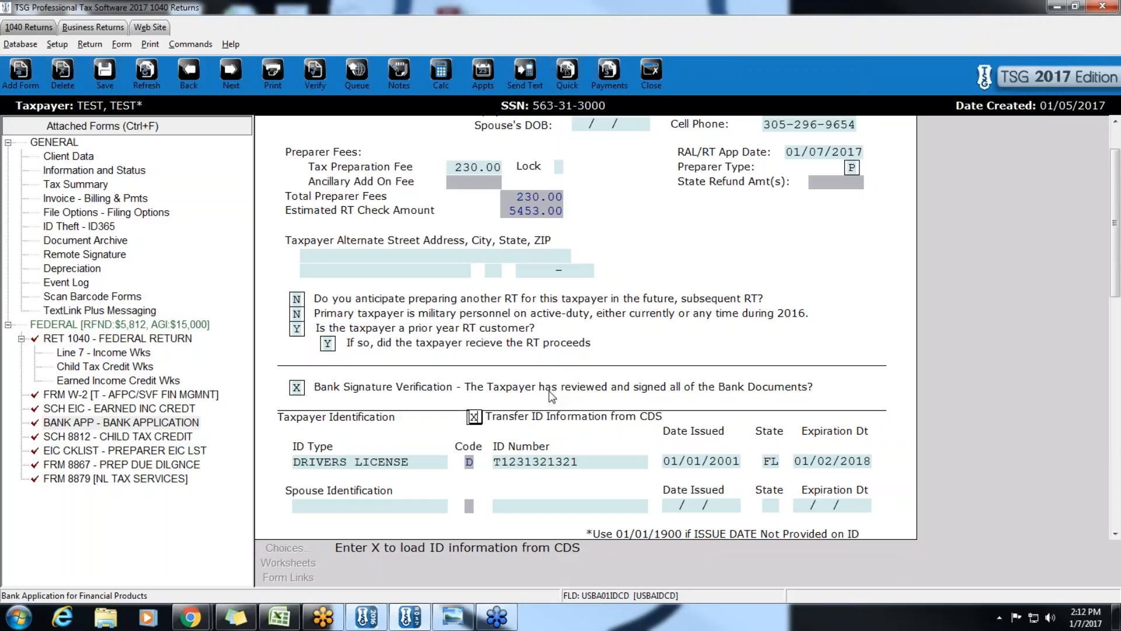
drag(481, 417, 459, 416)
key(BackSpace)
click(470, 505)
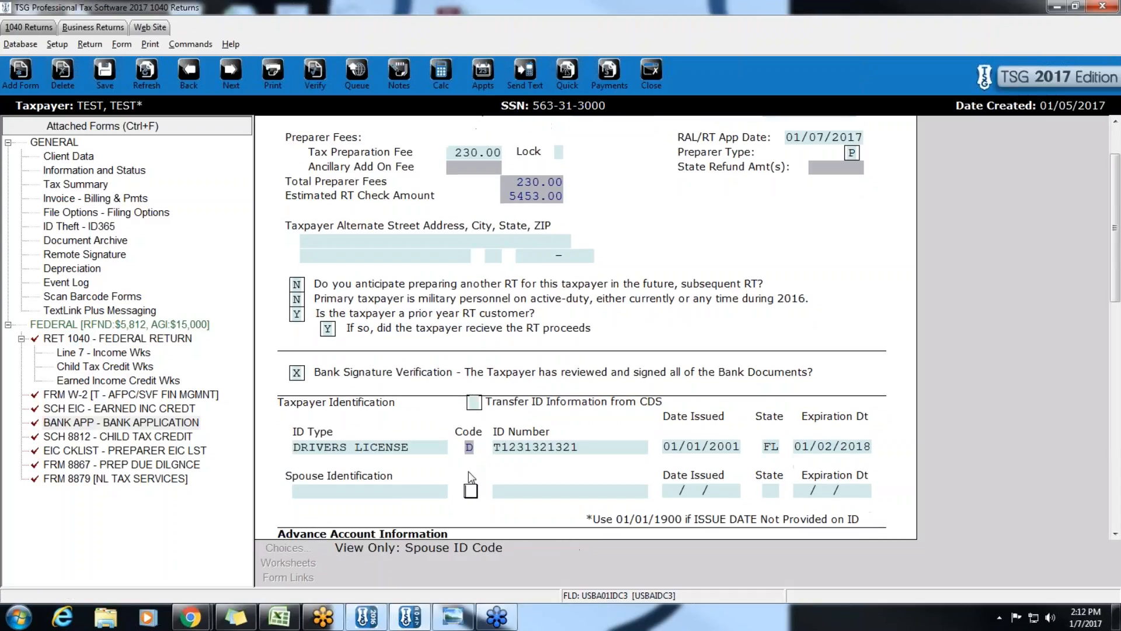
click(475, 403)
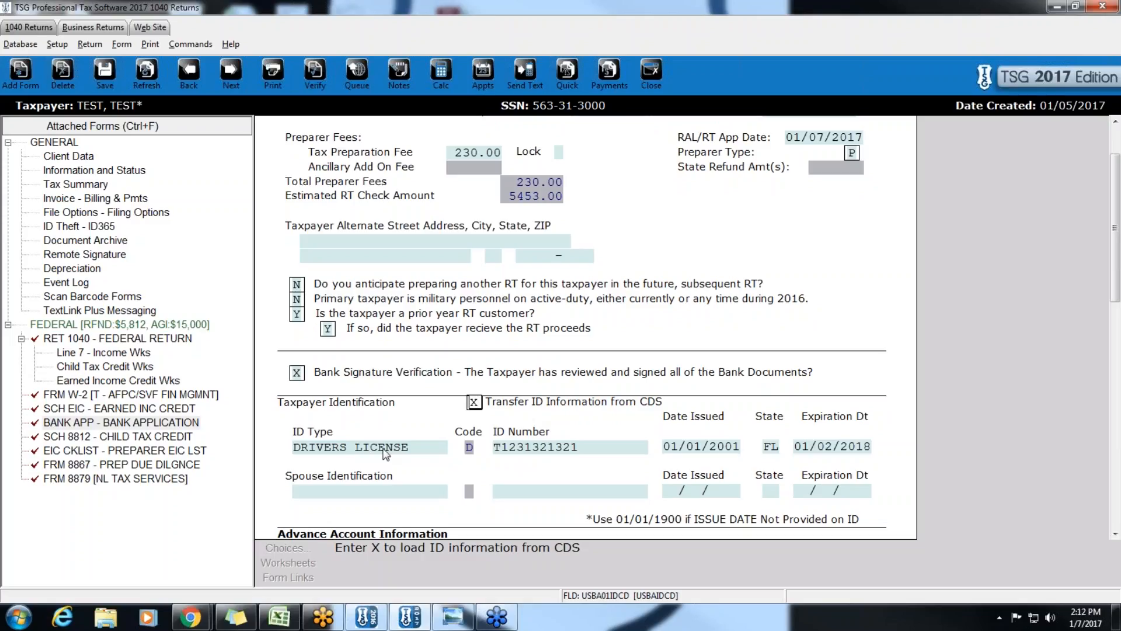
click(73, 158)
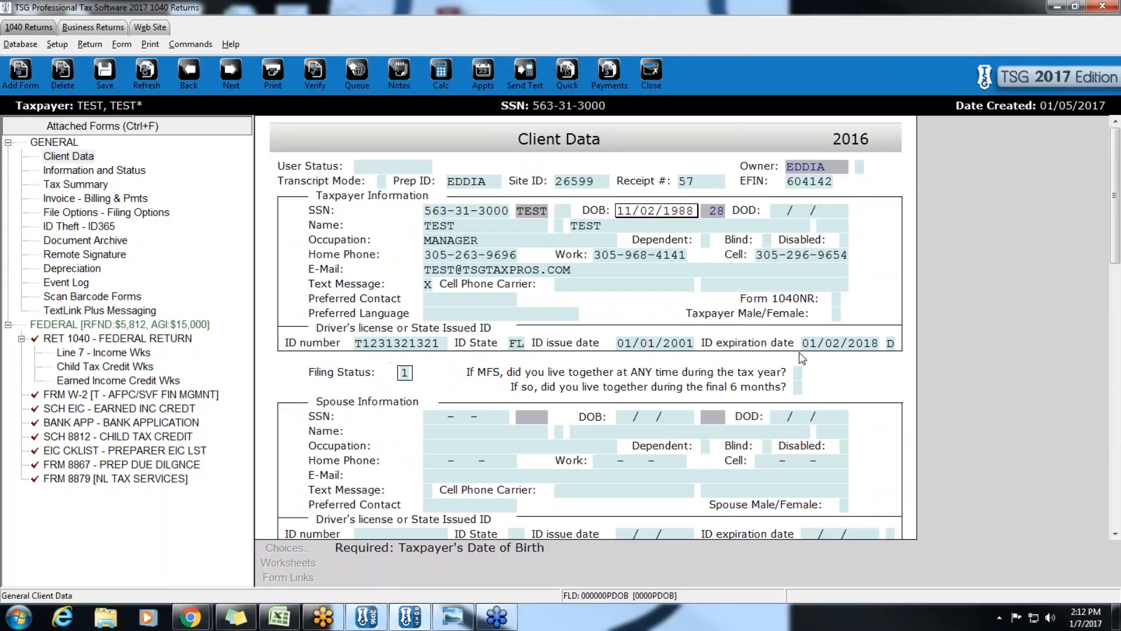
click(71, 424)
scroll(338, 455, down, 5)
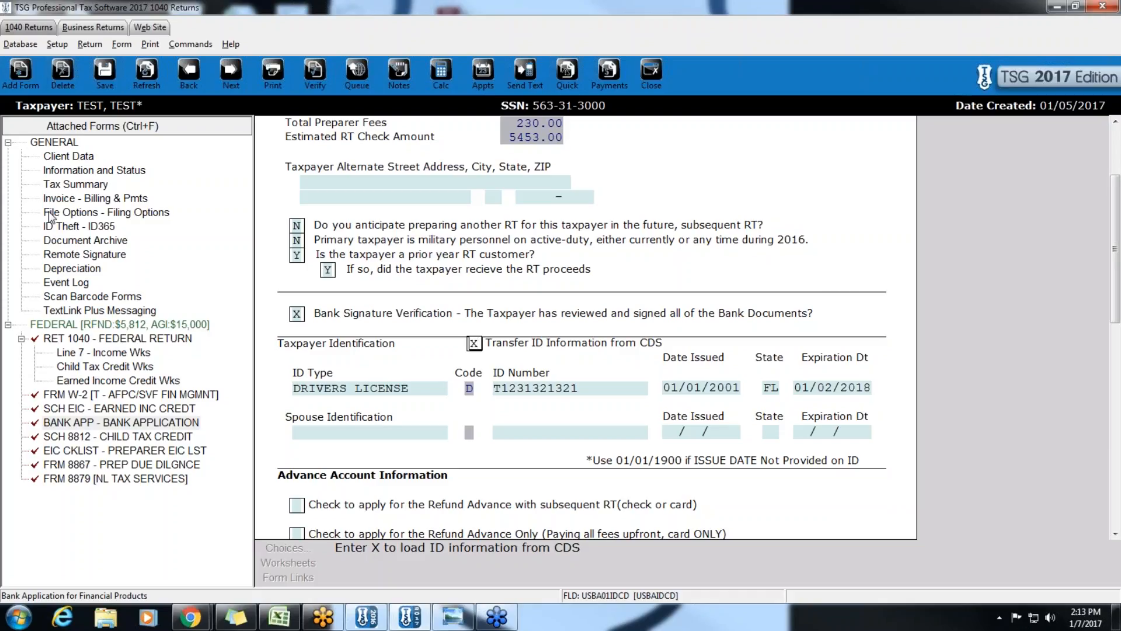
scroll(50, 216, down, 5)
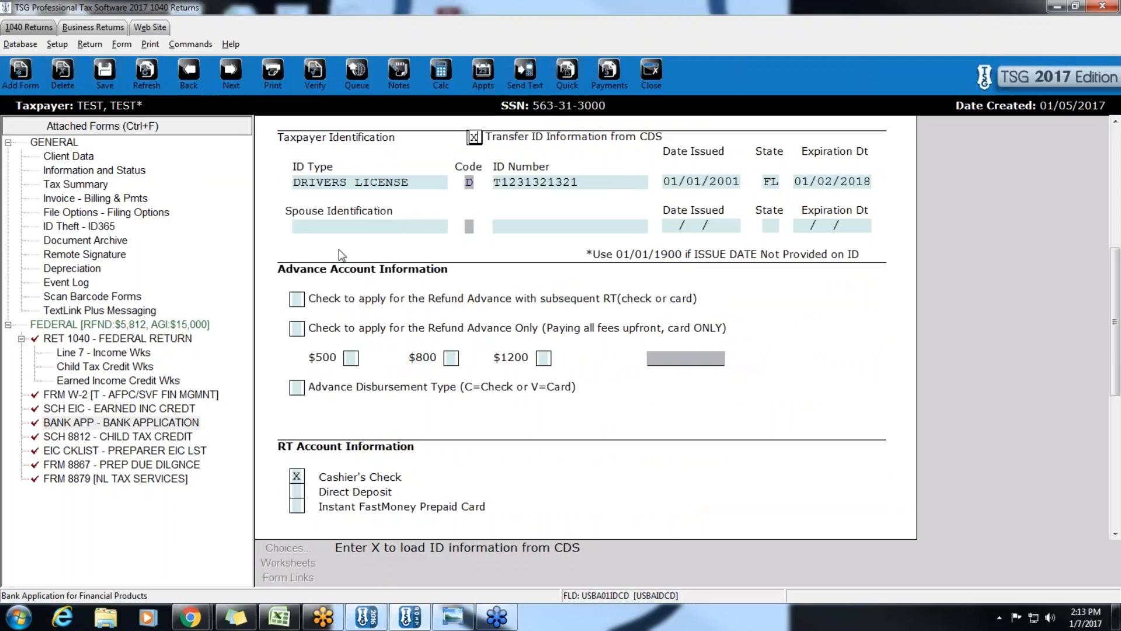
scroll(352, 422, down, 1)
scroll(353, 427, down, 1)
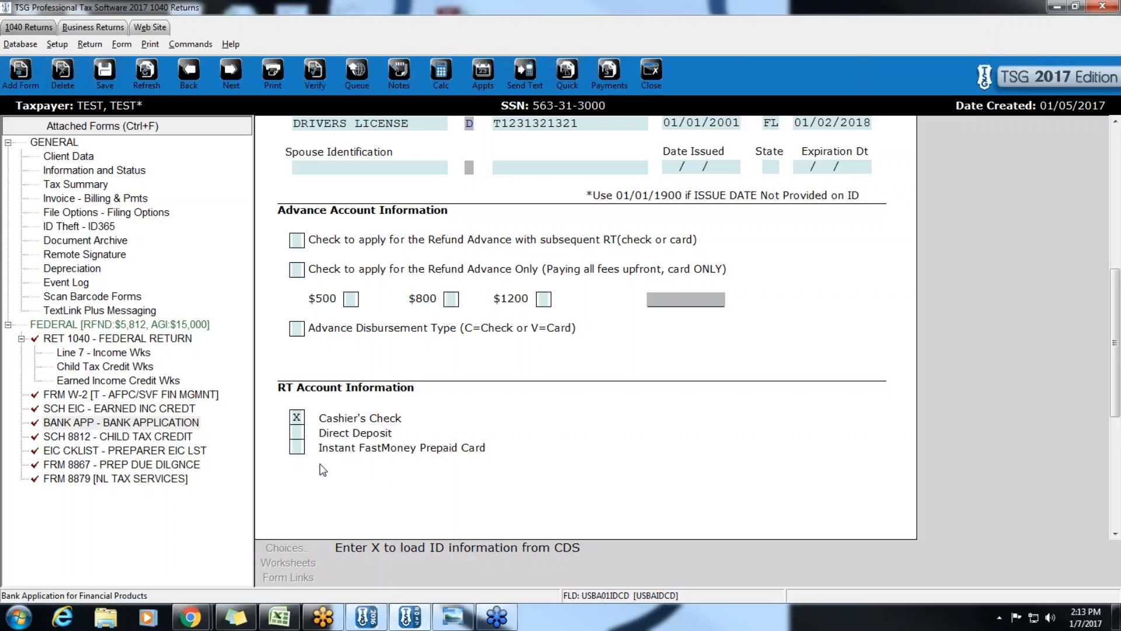
- Select Direct Deposit instead of Cashier's Check and mark the pass-through account answer X
click(296, 434)
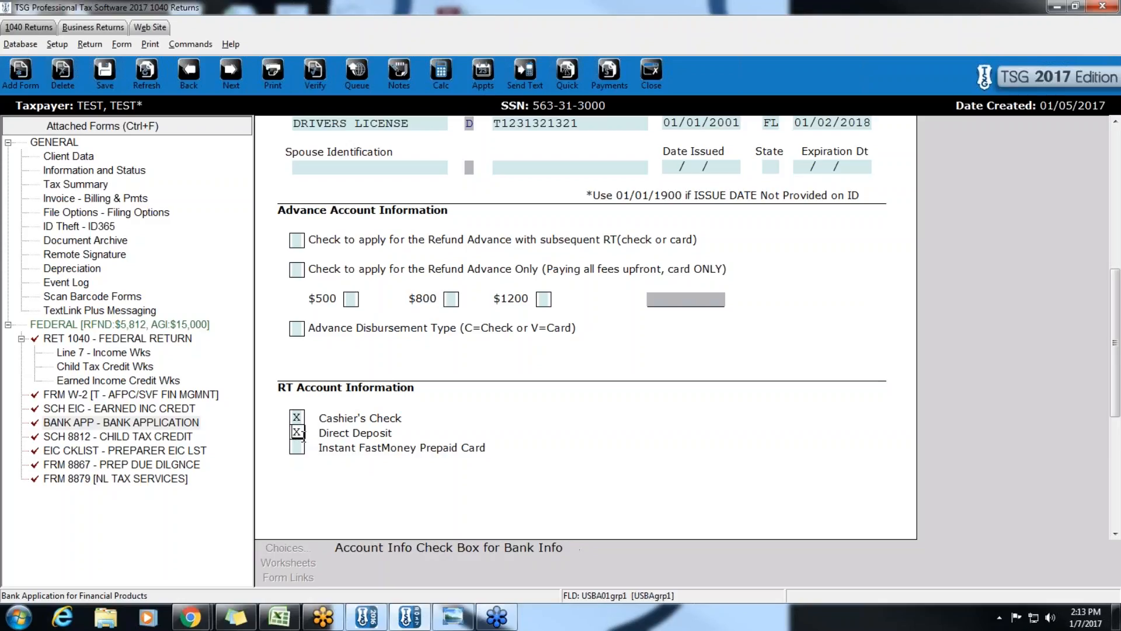
click(338, 464)
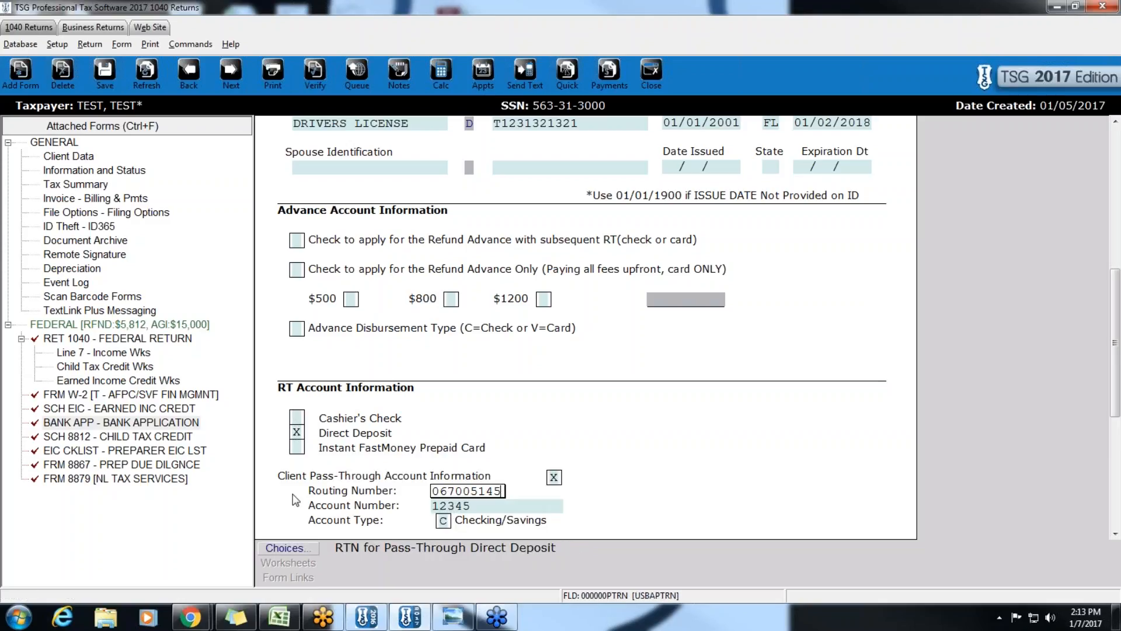
click(554, 477)
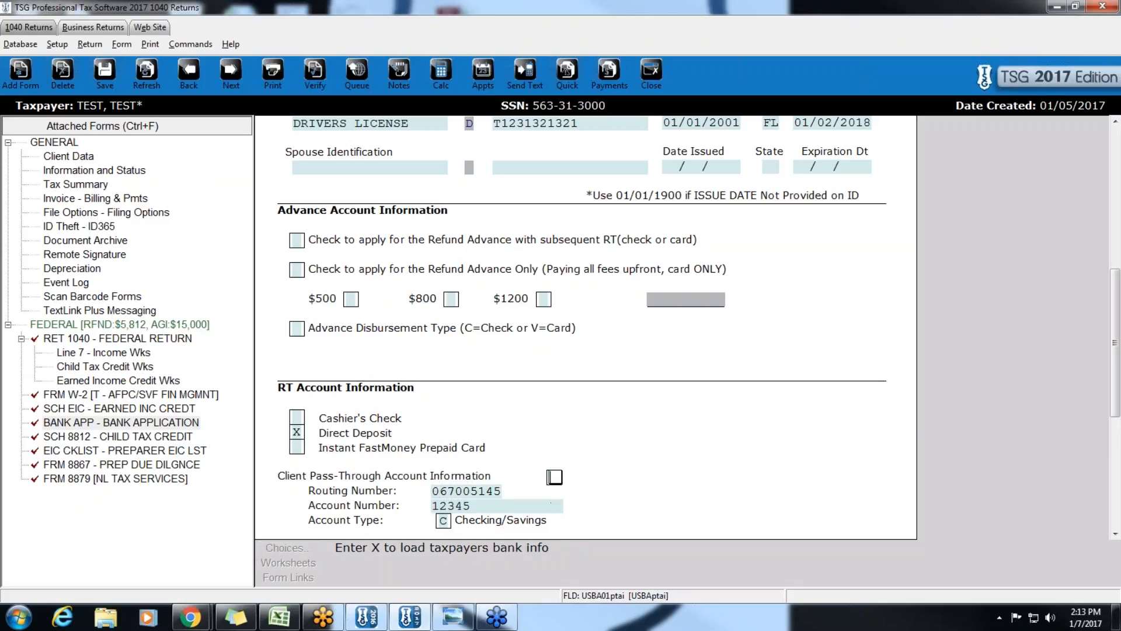
text(X)
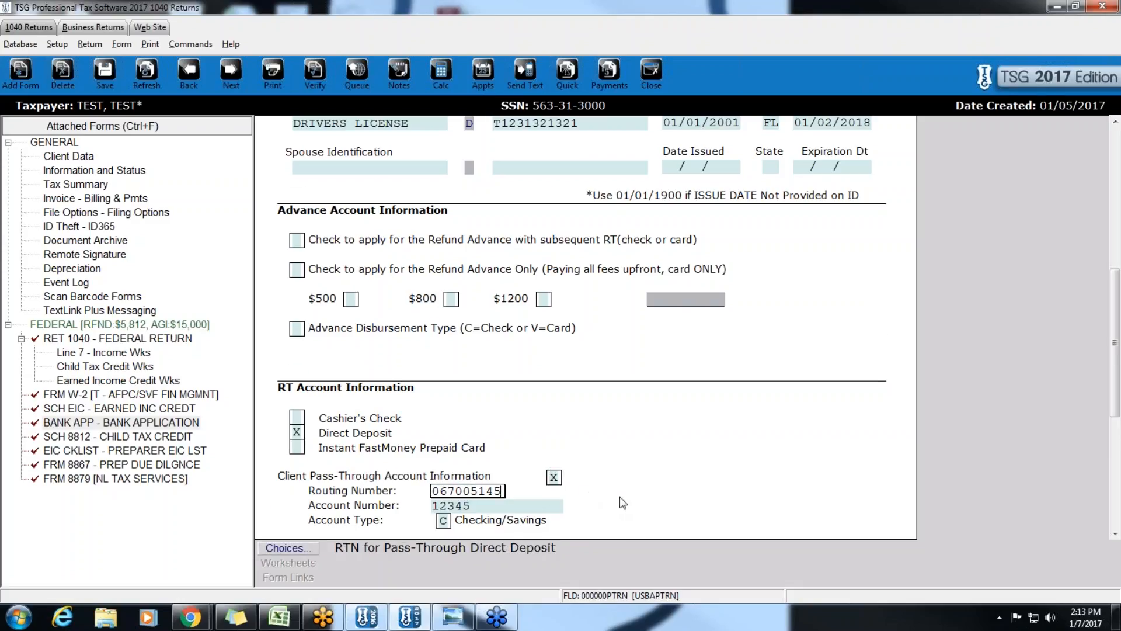
scroll(619, 501, down, 1)
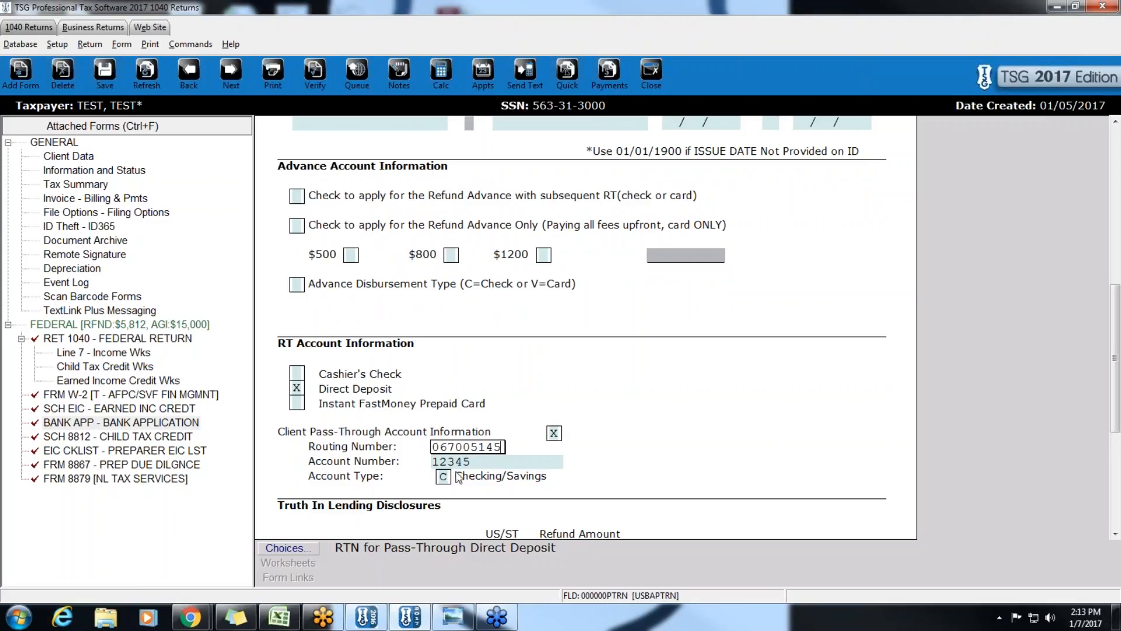
- Compare the bank details against Client Data, then verify the return
click(56, 159)
scroll(419, 429, down, 5)
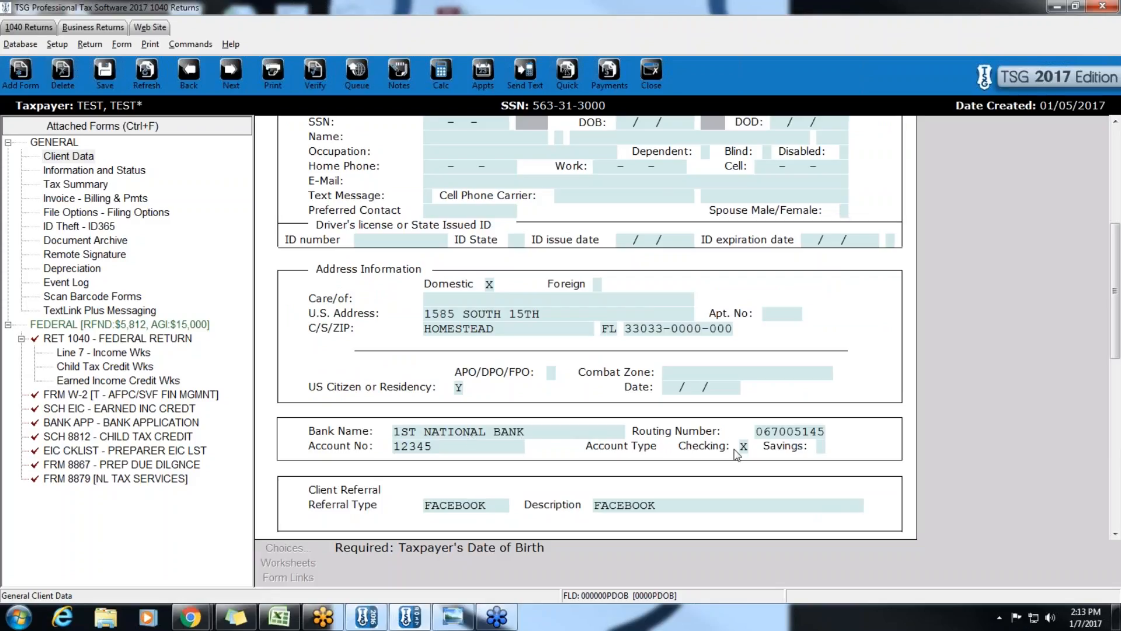
click(136, 423)
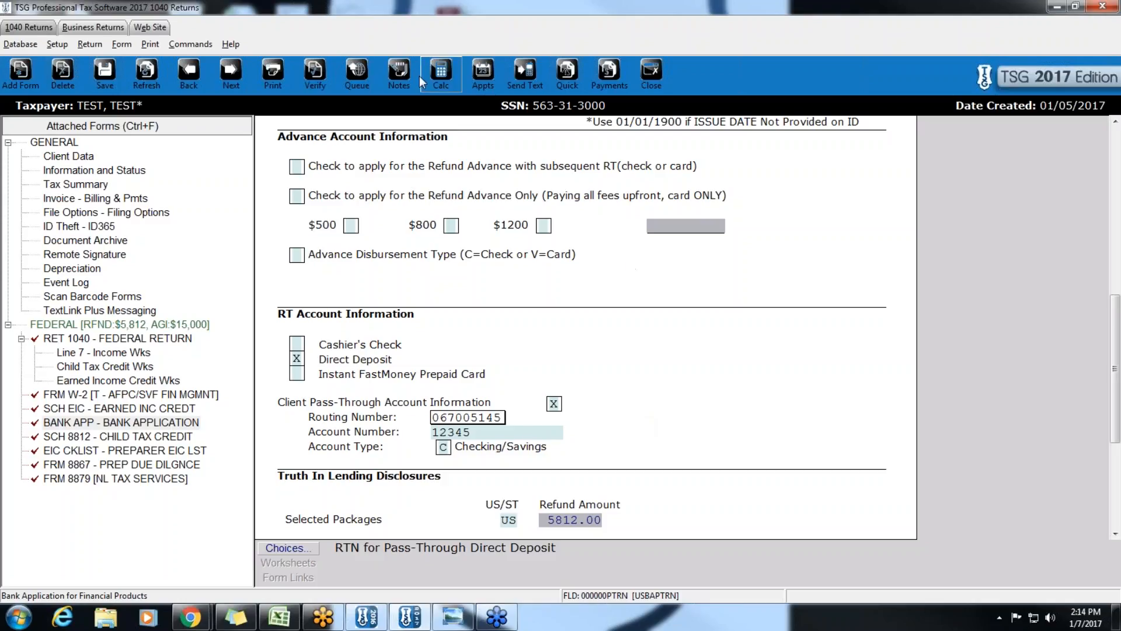
click(315, 73)
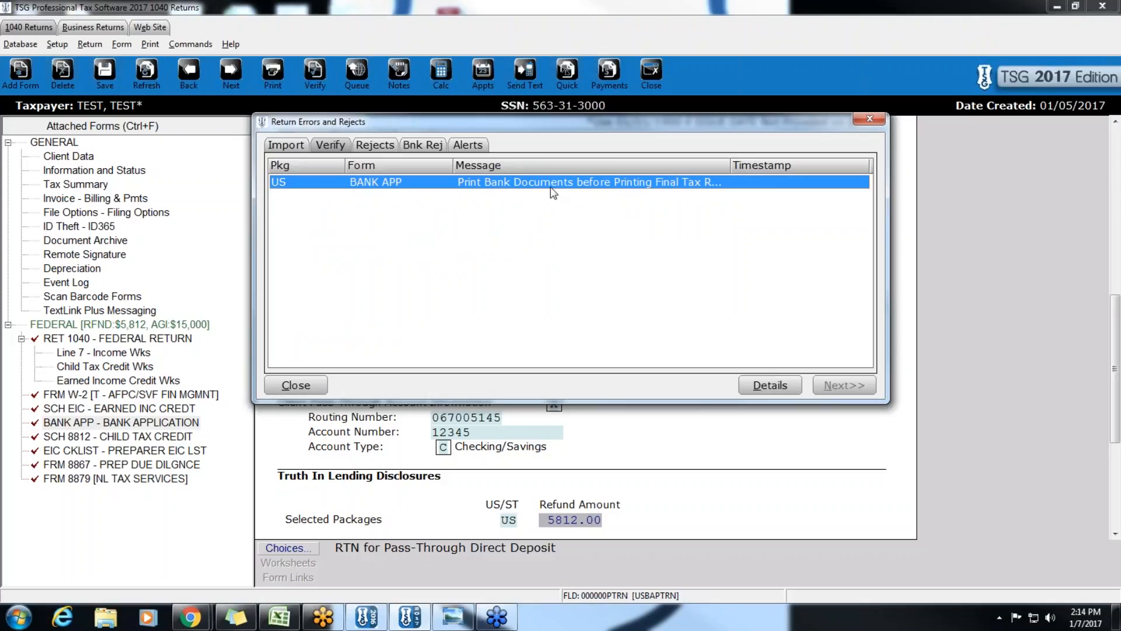
- Close the errors list and view Filing Options: 5812.00 direct versus 5453.00 after 359.00 fees
click(869, 121)
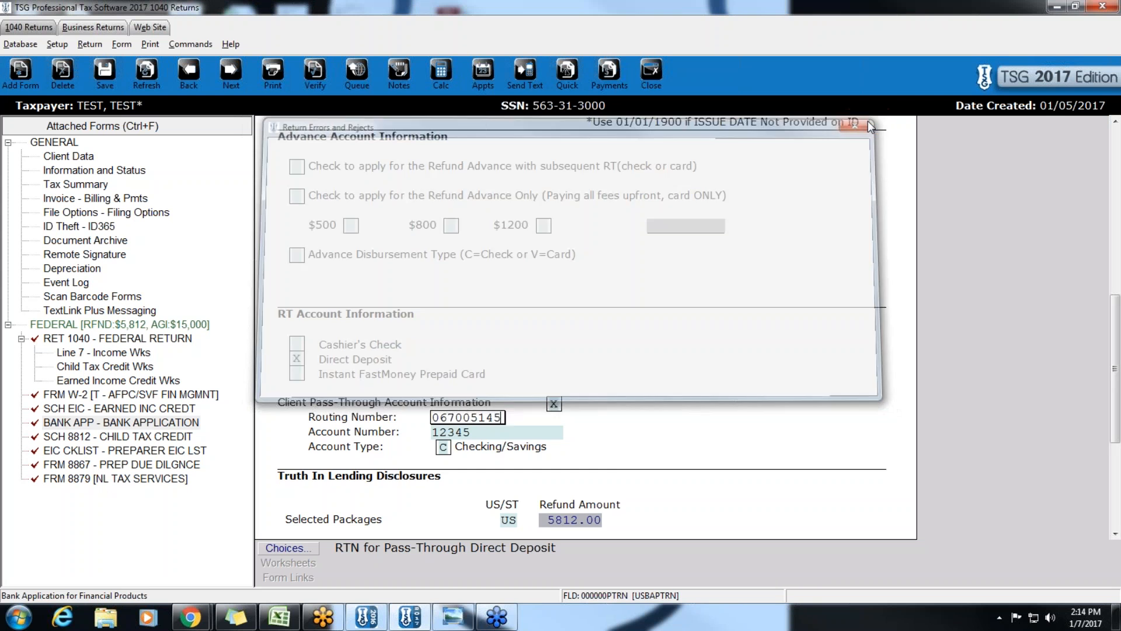
scroll(800, 252, up, 3)
scroll(801, 254, up, 5)
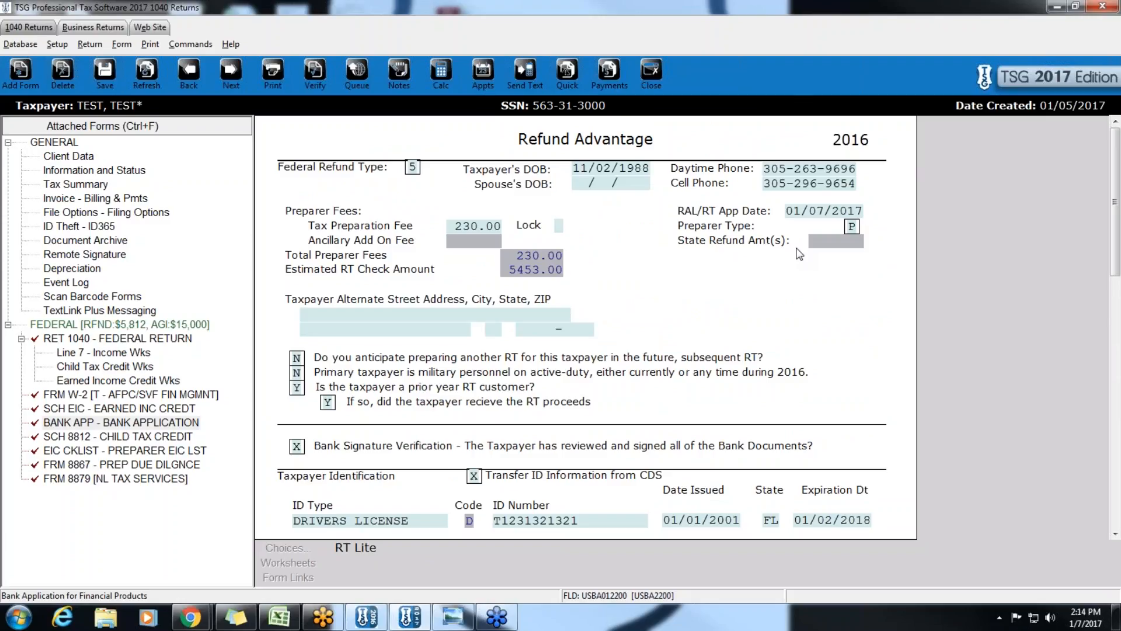
click(64, 214)
scroll(466, 329, down, 1)
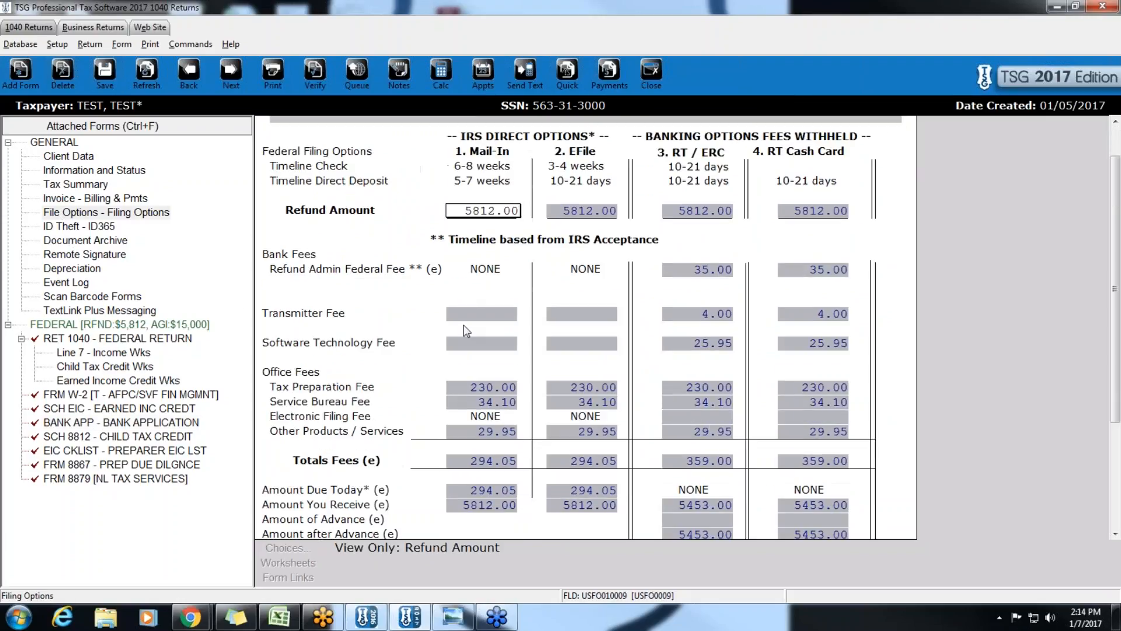
scroll(485, 338, up, 1)
scroll(701, 350, down, 3)
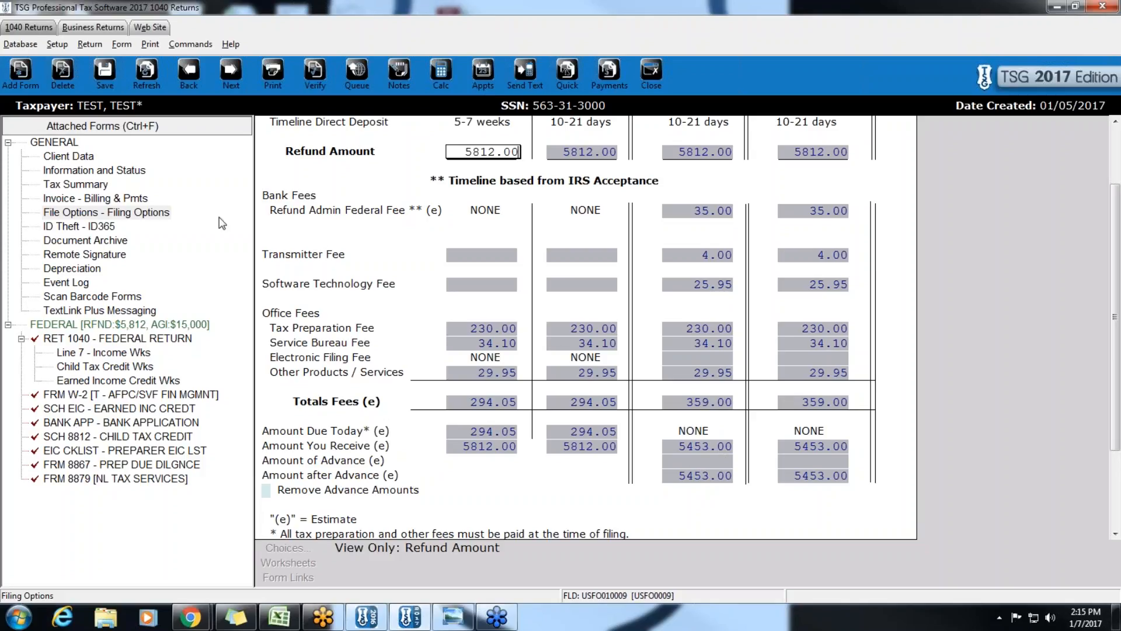
- Print the final tax return past the bank-app warning, capturing and accepting the taxpayer's e-signature
click(76, 157)
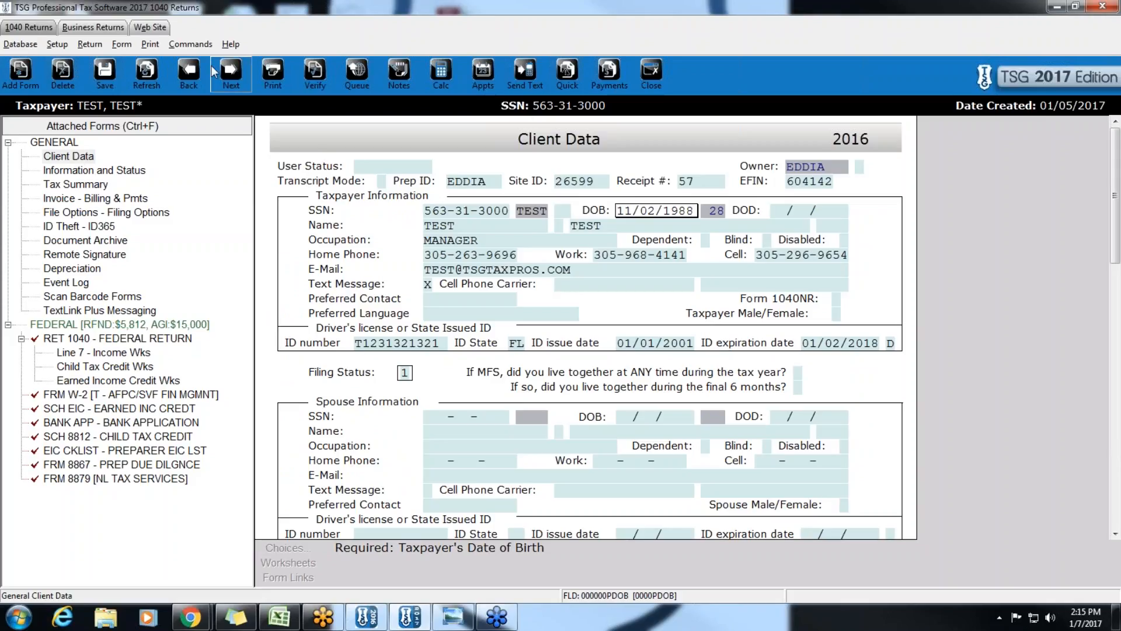
click(151, 44)
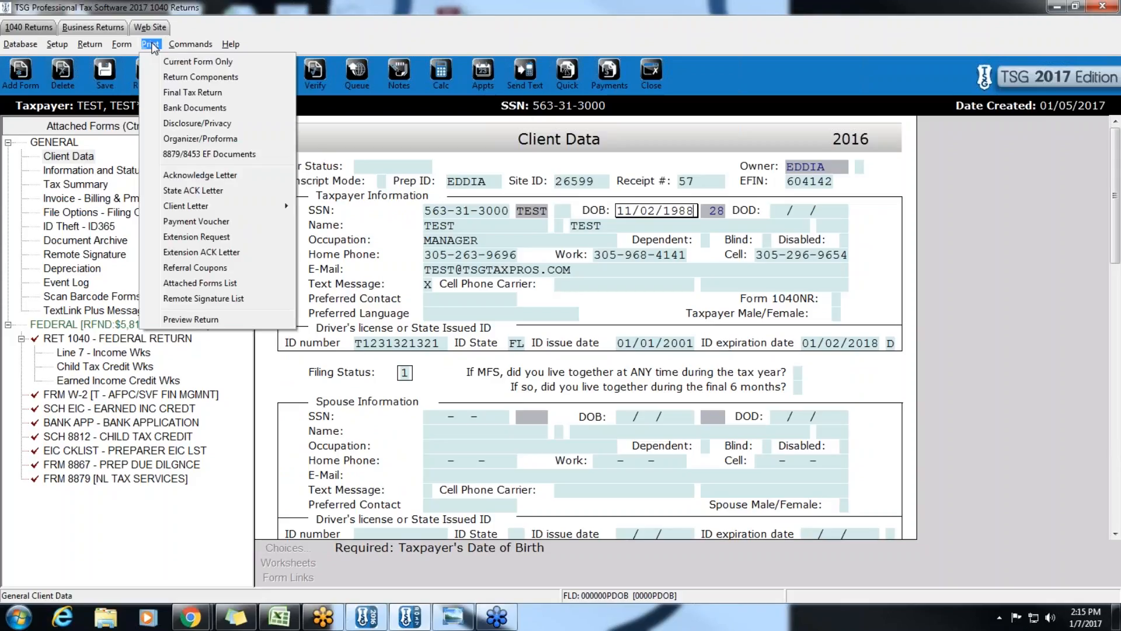
click(188, 93)
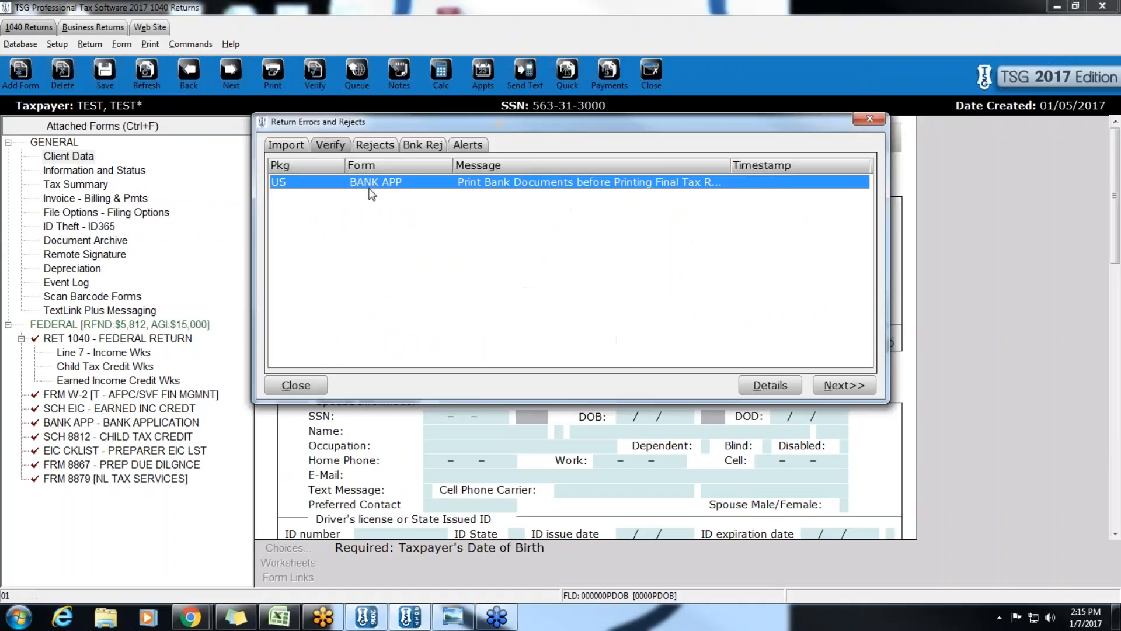
click(830, 388)
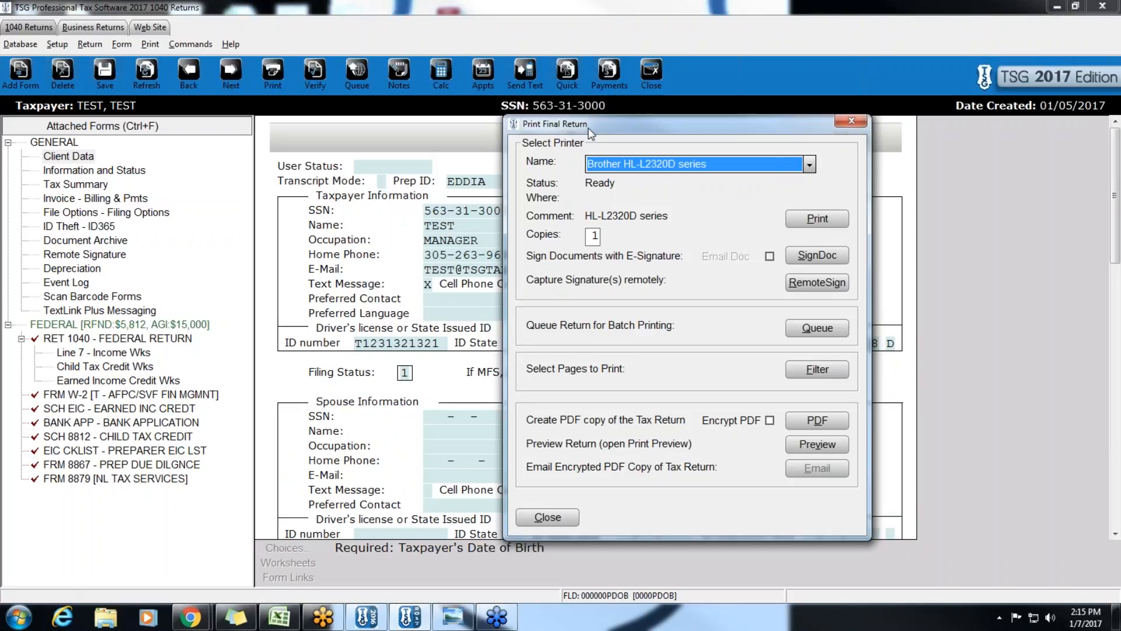
click(822, 255)
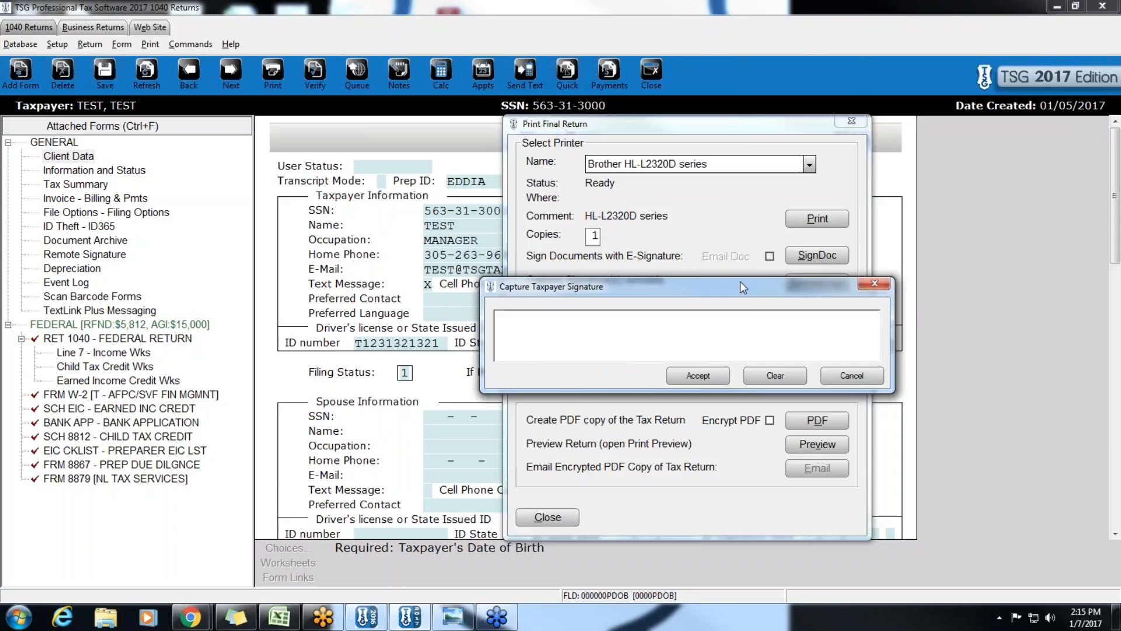
drag(740, 281, 719, 257)
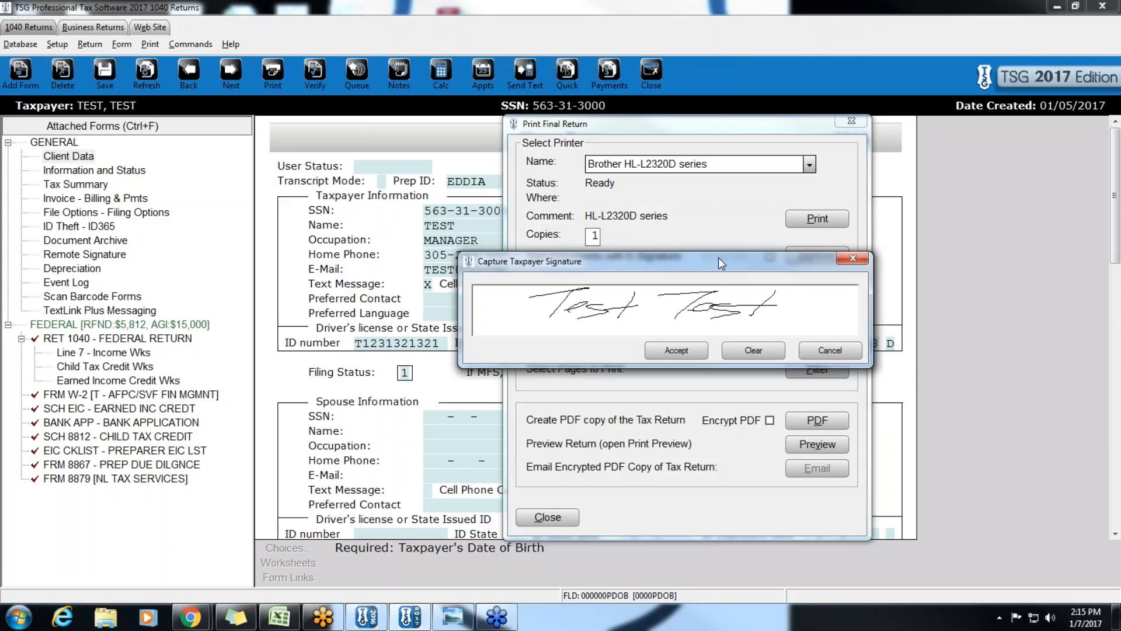
click(661, 347)
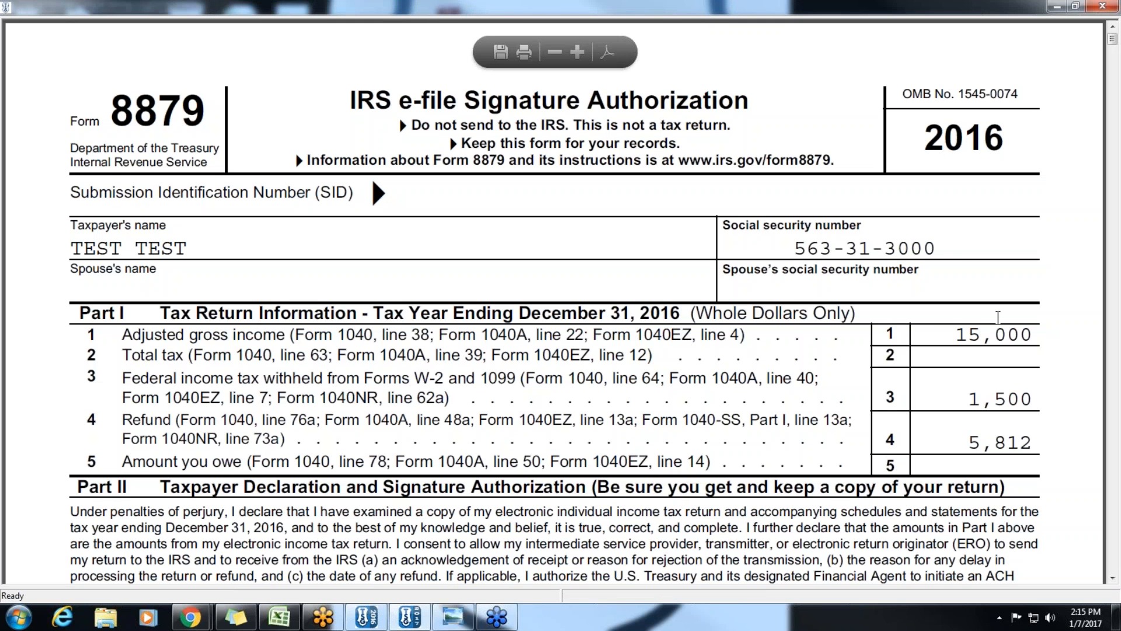
- Scroll through the signed 51-page return PDF
drag(1114, 46, 1117, 191)
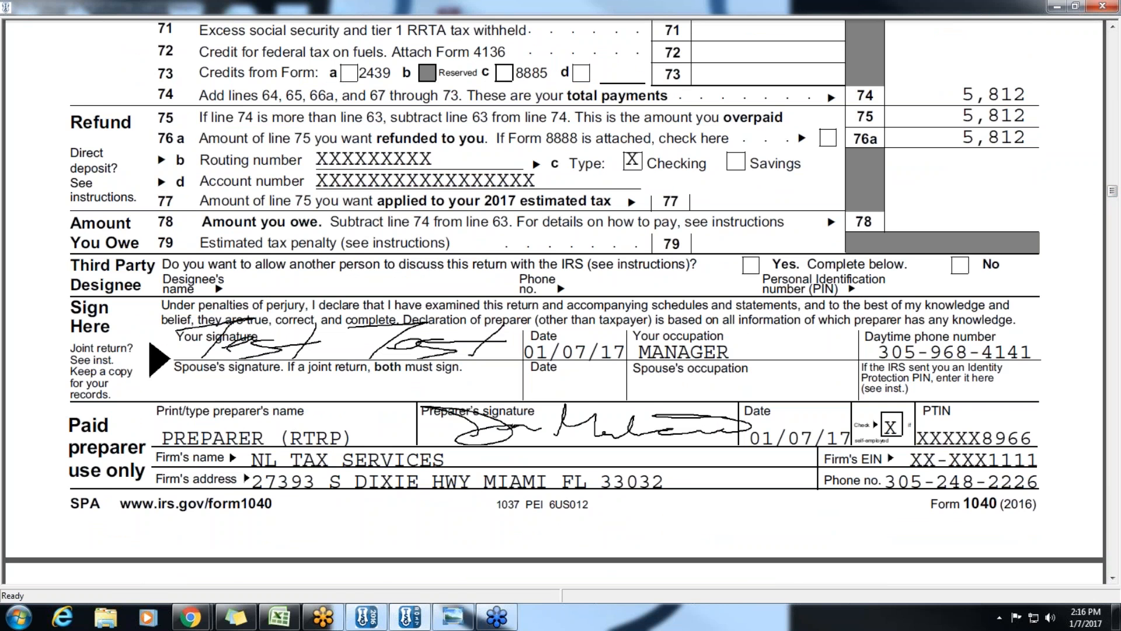
drag(1113, 192, 1117, 463)
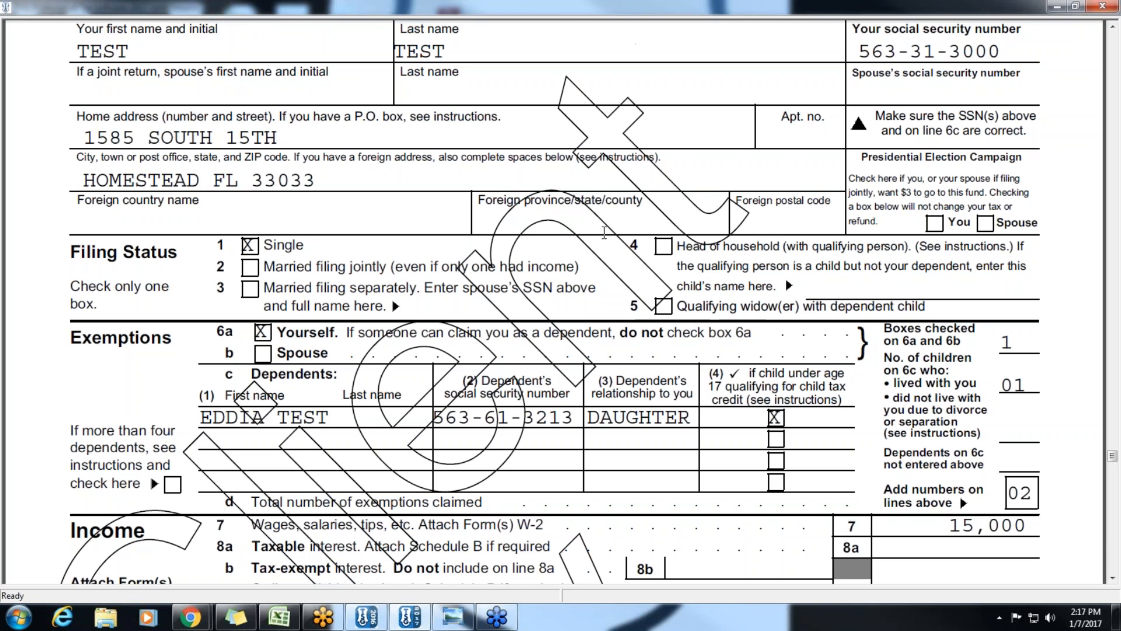
right_click(605, 233)
click(597, 233)
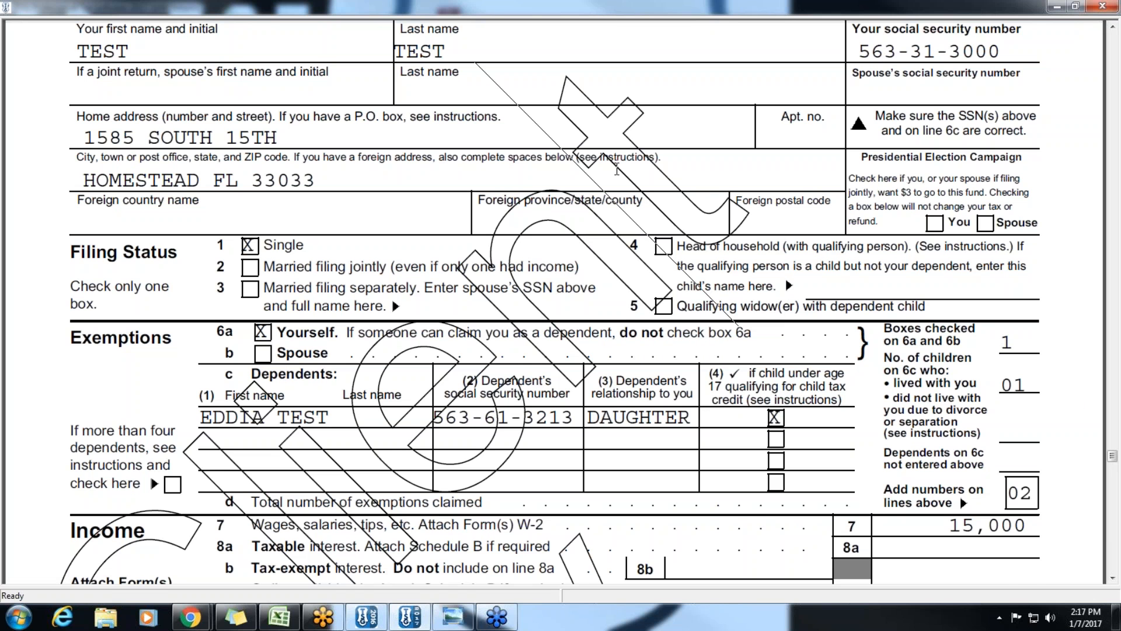
drag(1112, 458, 1115, 461)
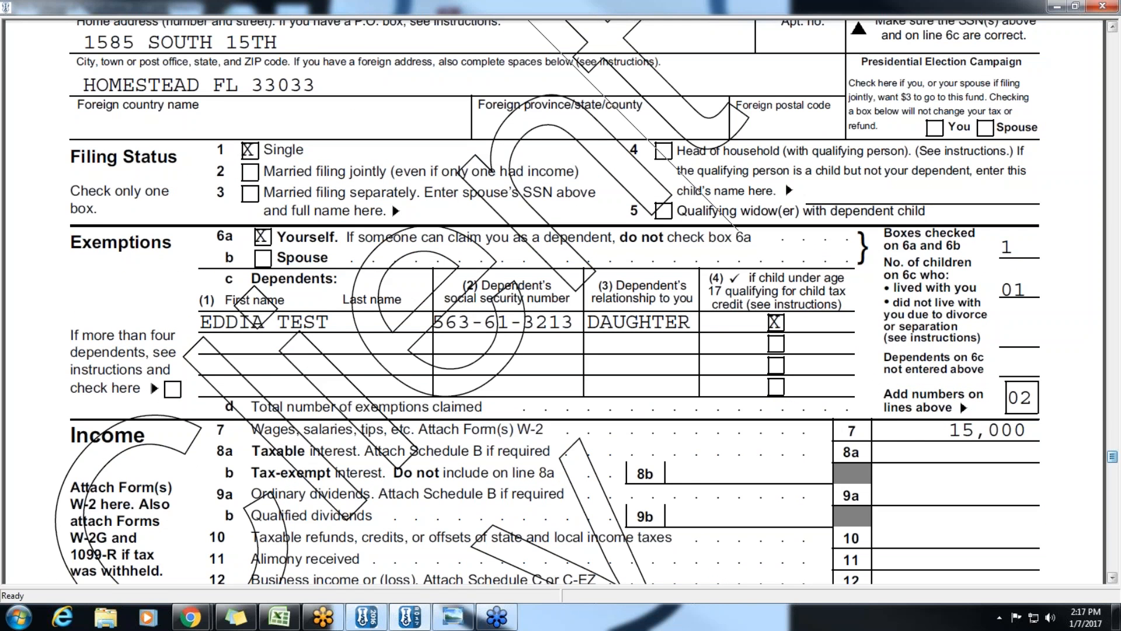
- Open the PDF's print settings, dismiss them without printing, and close the PDF viewer
right_click(714, 302)
click(741, 403)
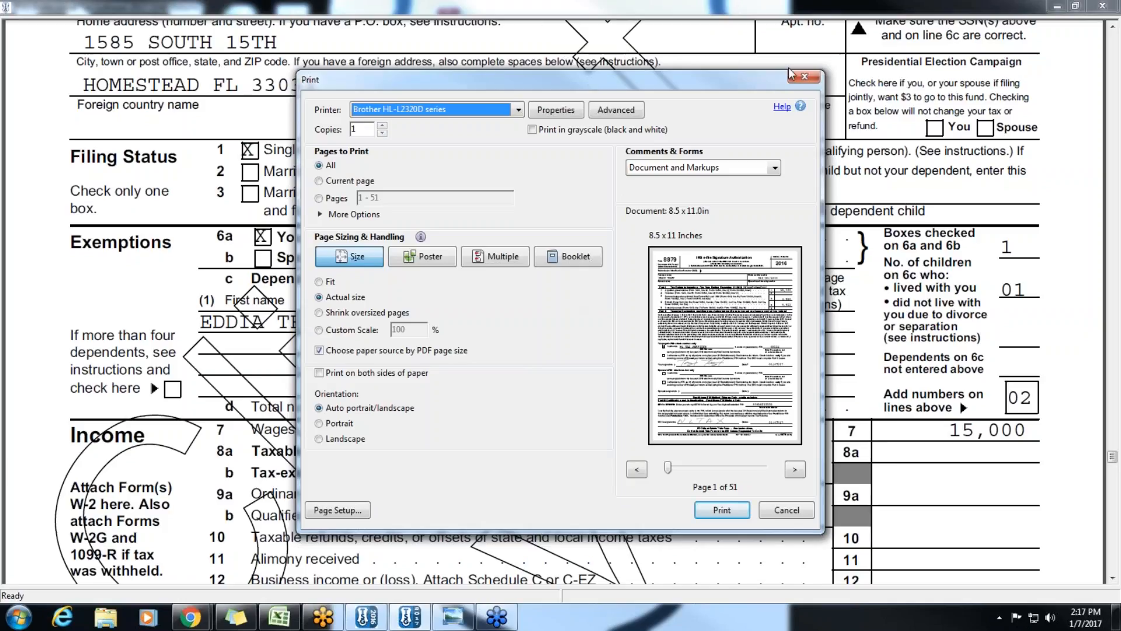
click(804, 77)
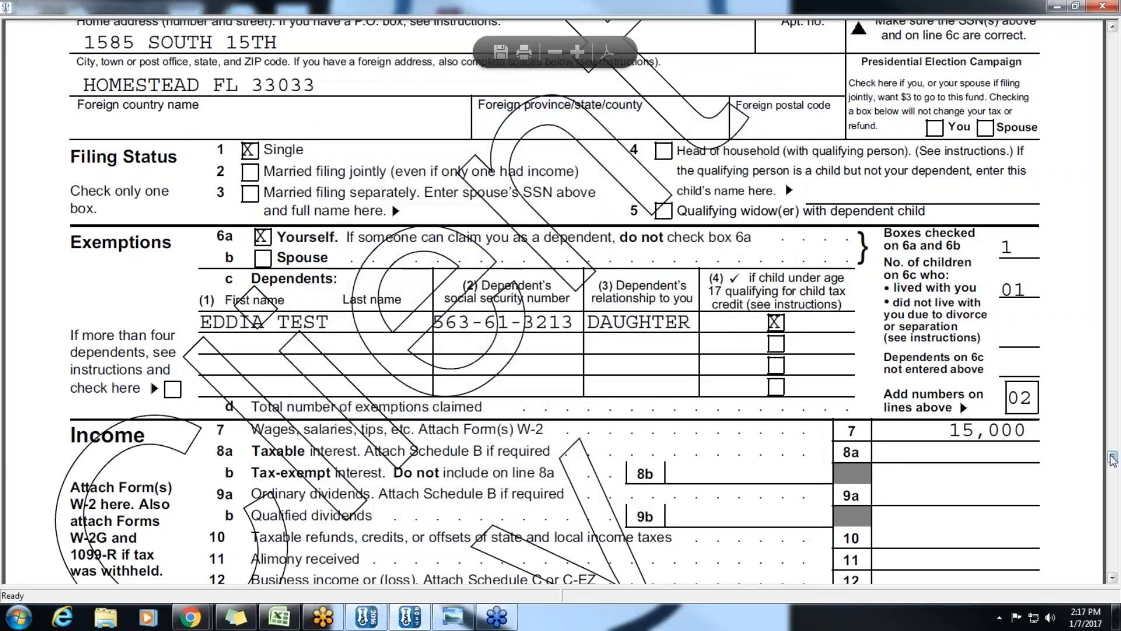
drag(1112, 459, 1114, 36)
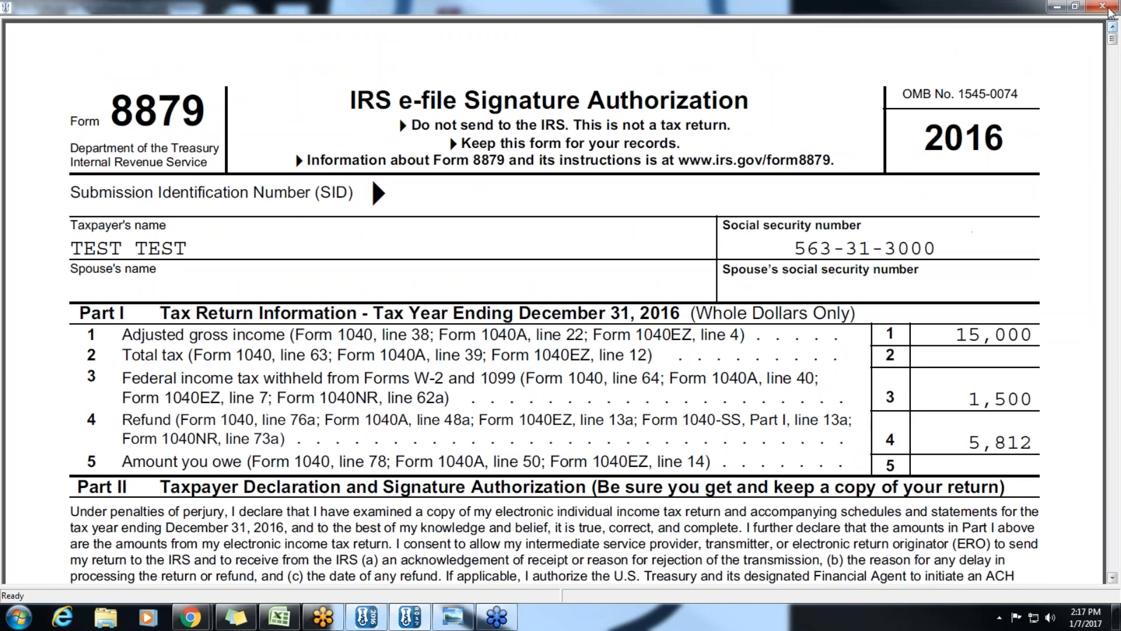
click(1103, 6)
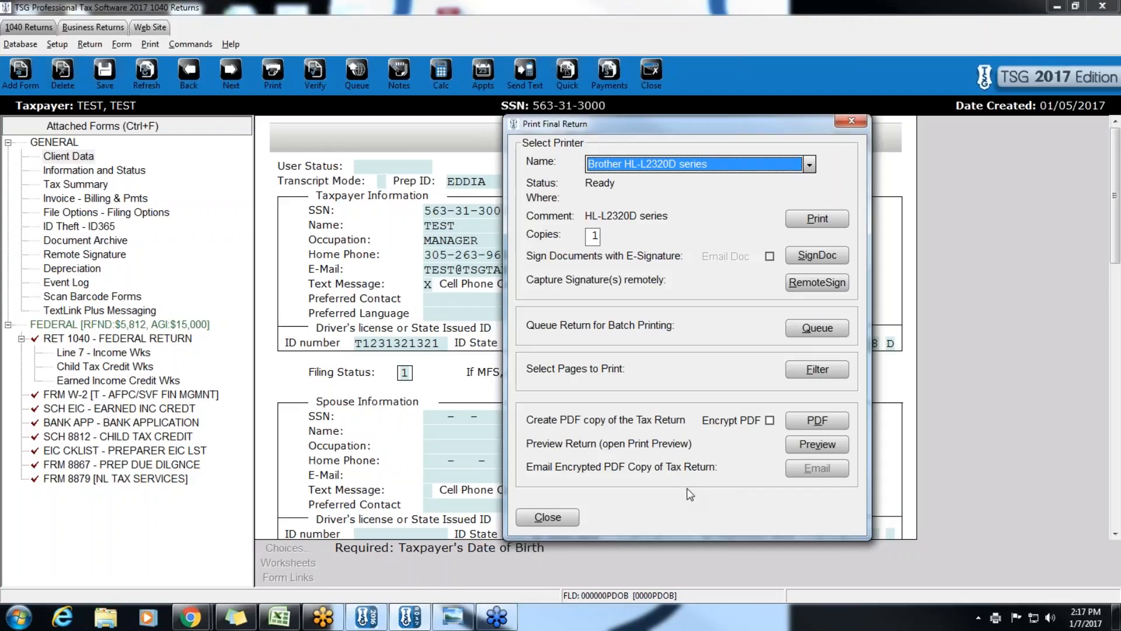
- Close the final-return print options and back out of an attempted queue blocked by the bank-document warning
click(852, 124)
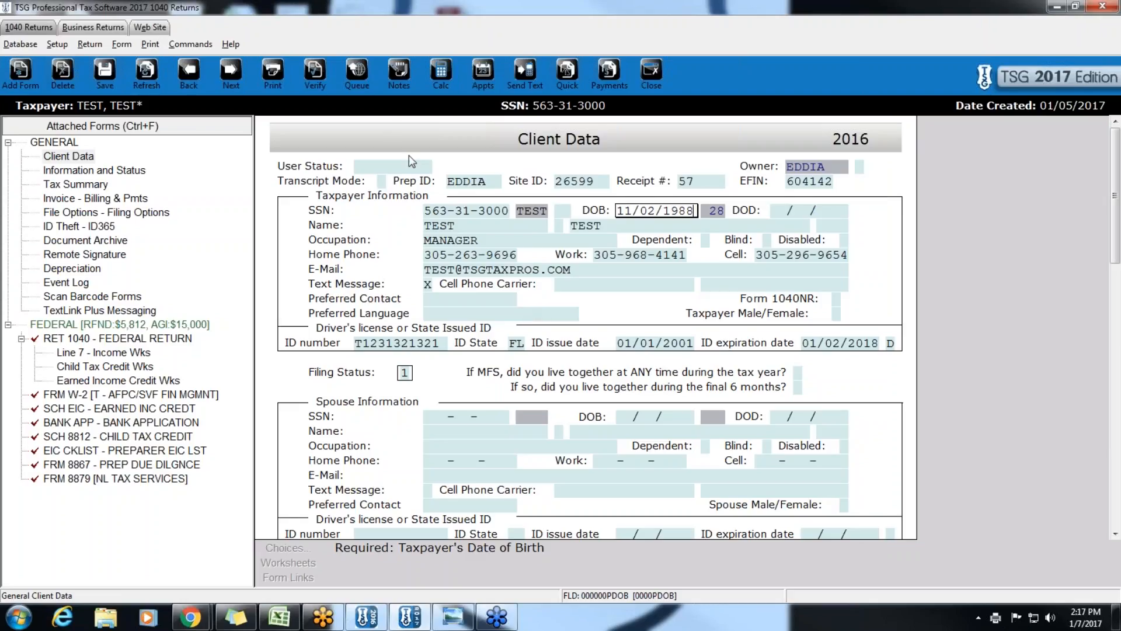
click(361, 72)
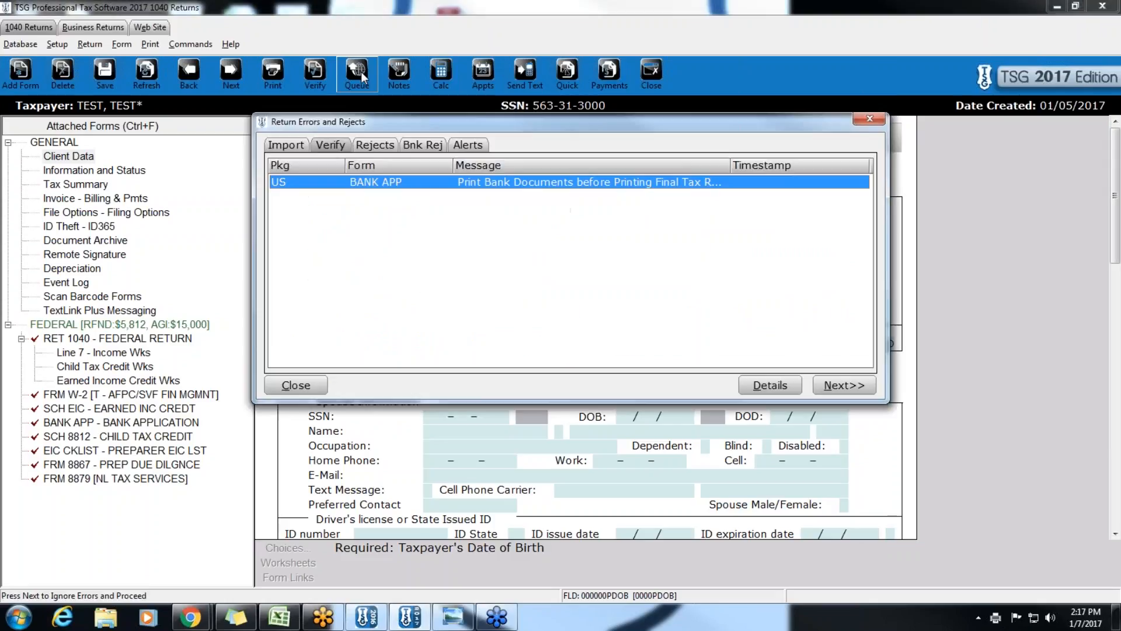
click(846, 390)
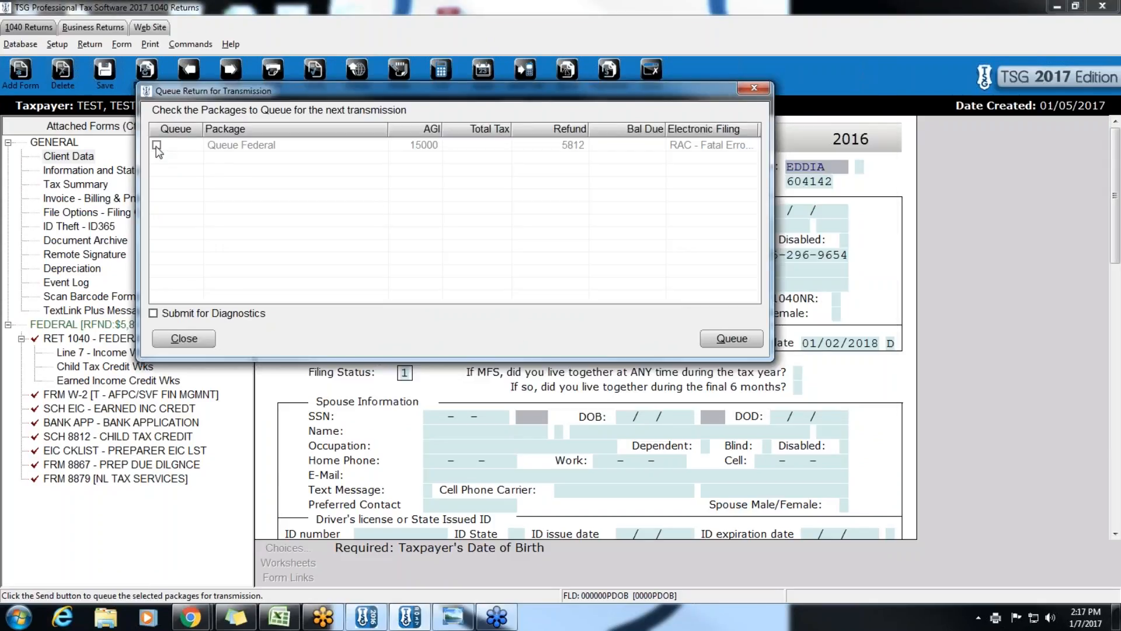
click(183, 339)
- Print the bank documents, then queue the federal return for transmission
click(150, 44)
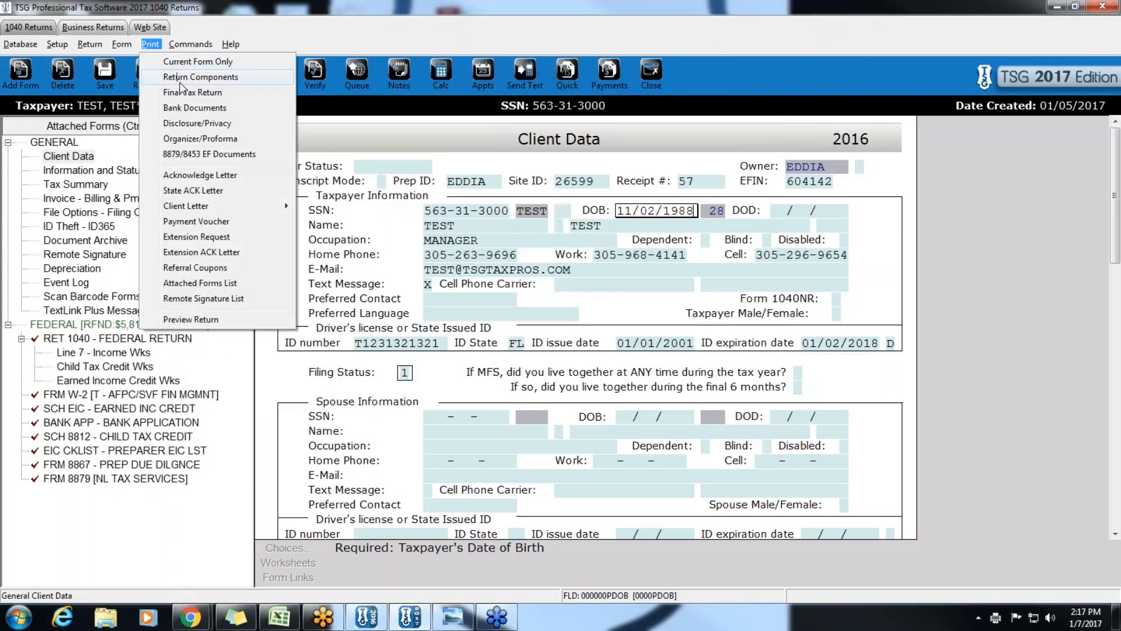
click(187, 108)
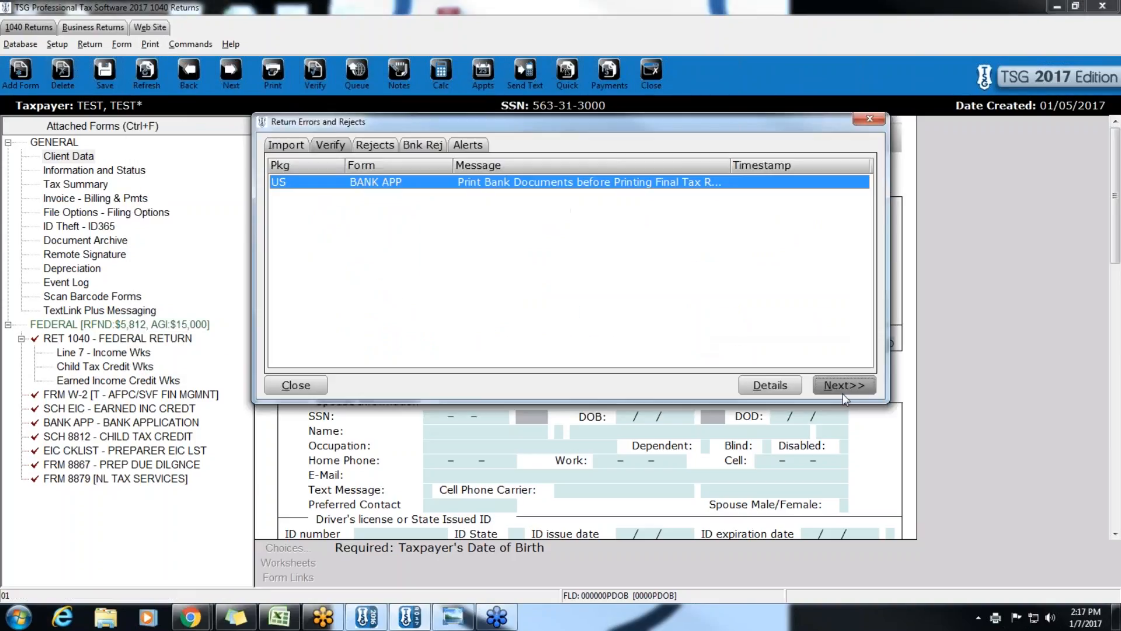
click(842, 394)
click(849, 121)
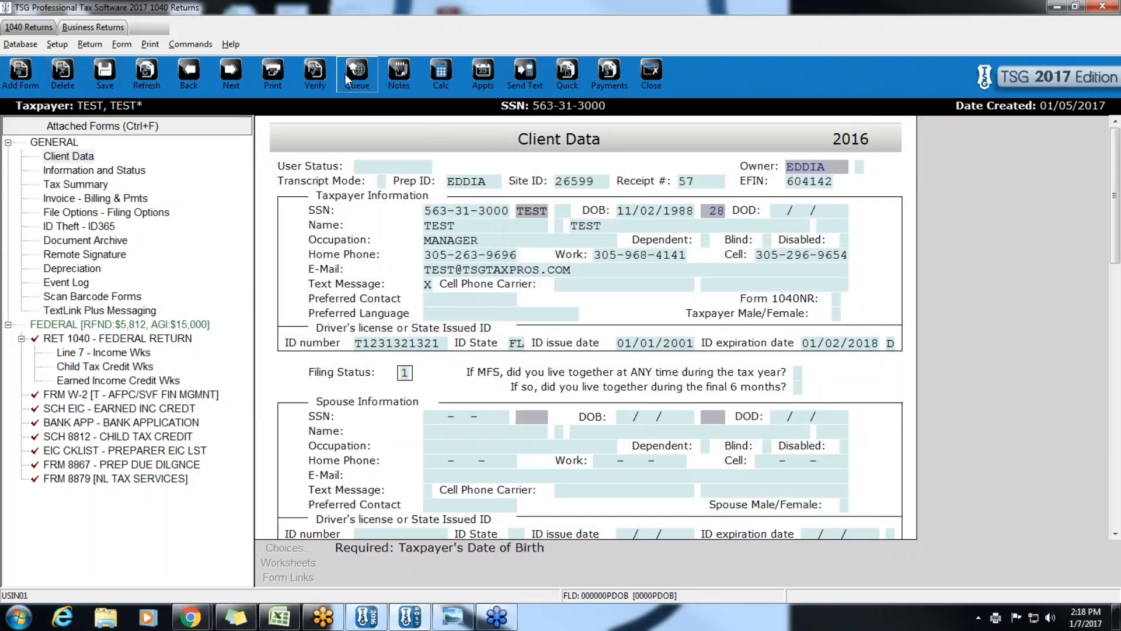
click(345, 75)
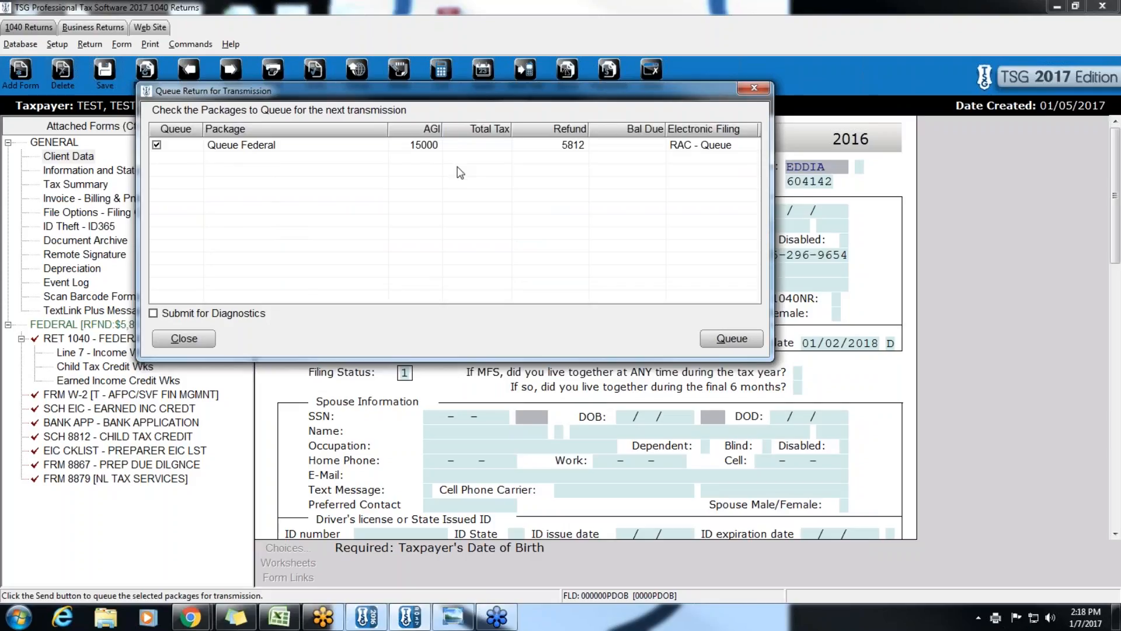
click(722, 337)
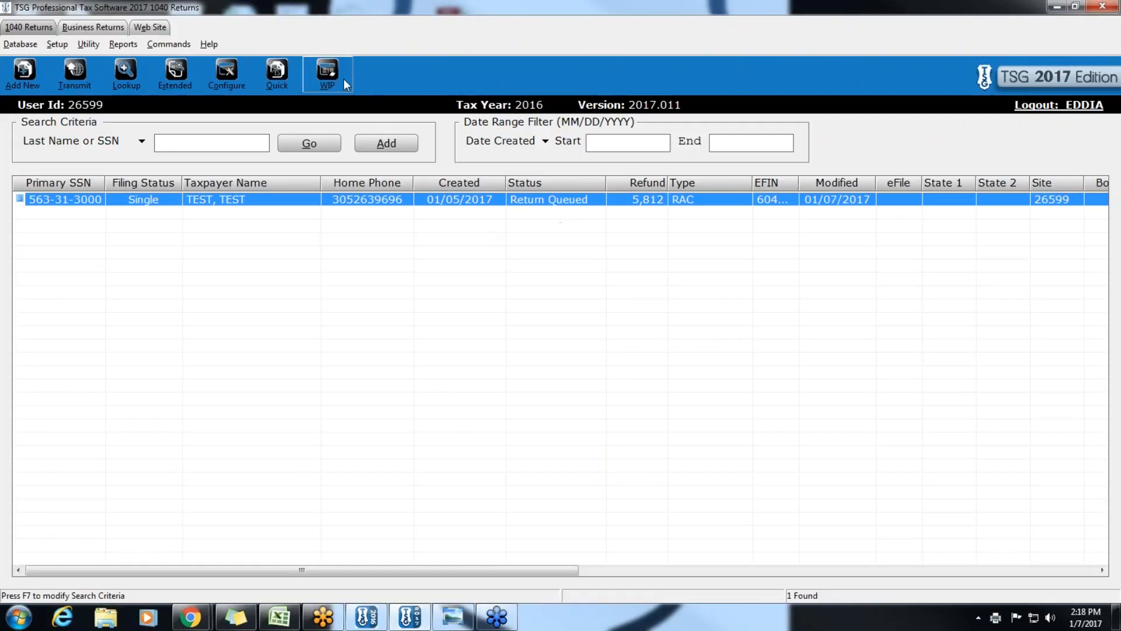
- Review Transmit to Central Site from WIP (one summary, one 1040, one event) and close without sending
click(328, 73)
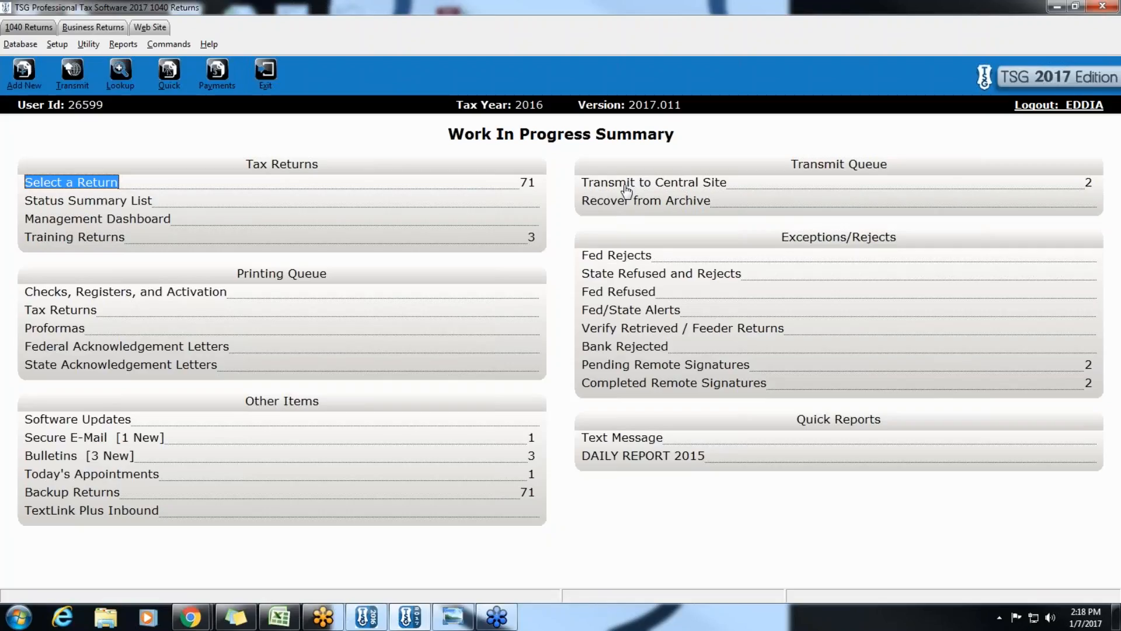
click(626, 190)
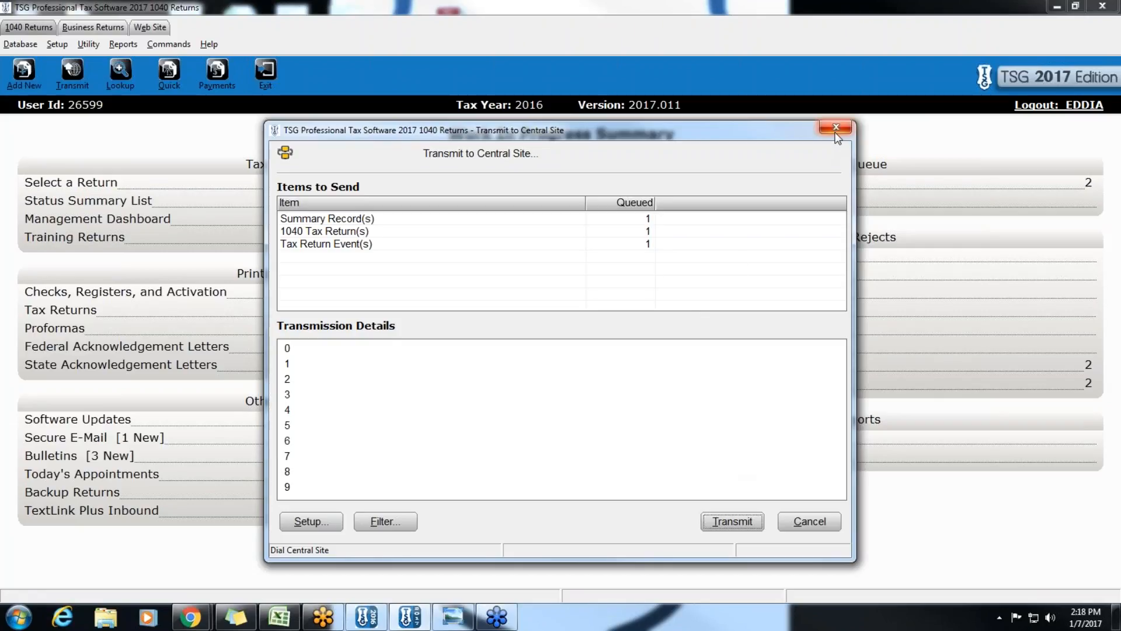
click(836, 130)
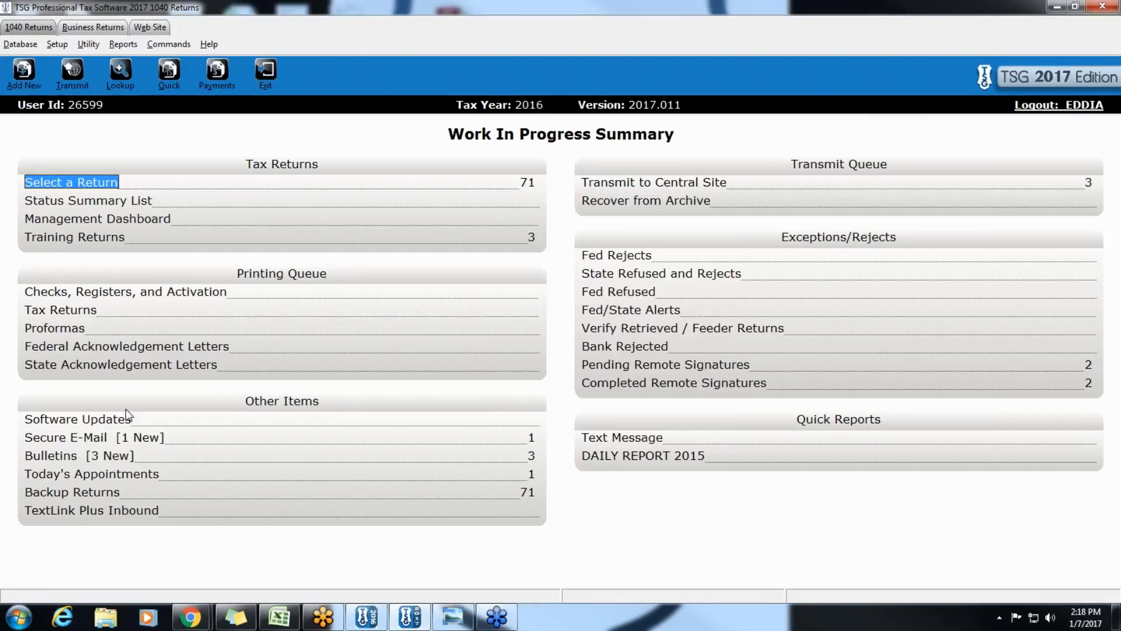